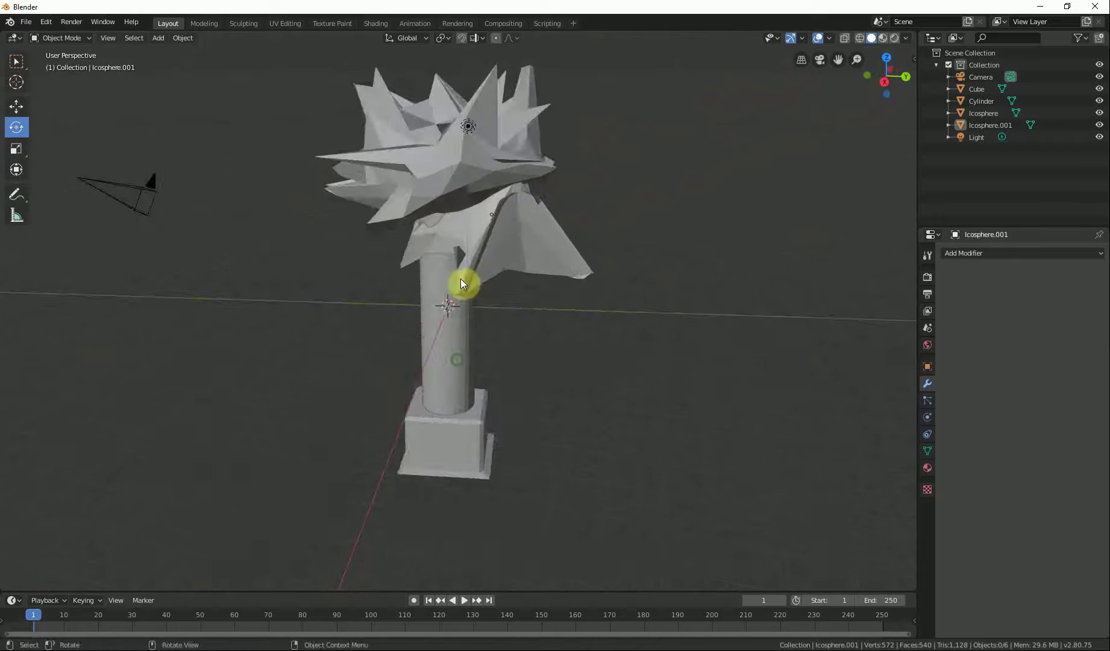
- Join the two icosphere foliage parts, the cylinder trunk and the cube base into a single object with the cube active
{"action": "left_click", "coordinate": [420, 133]}
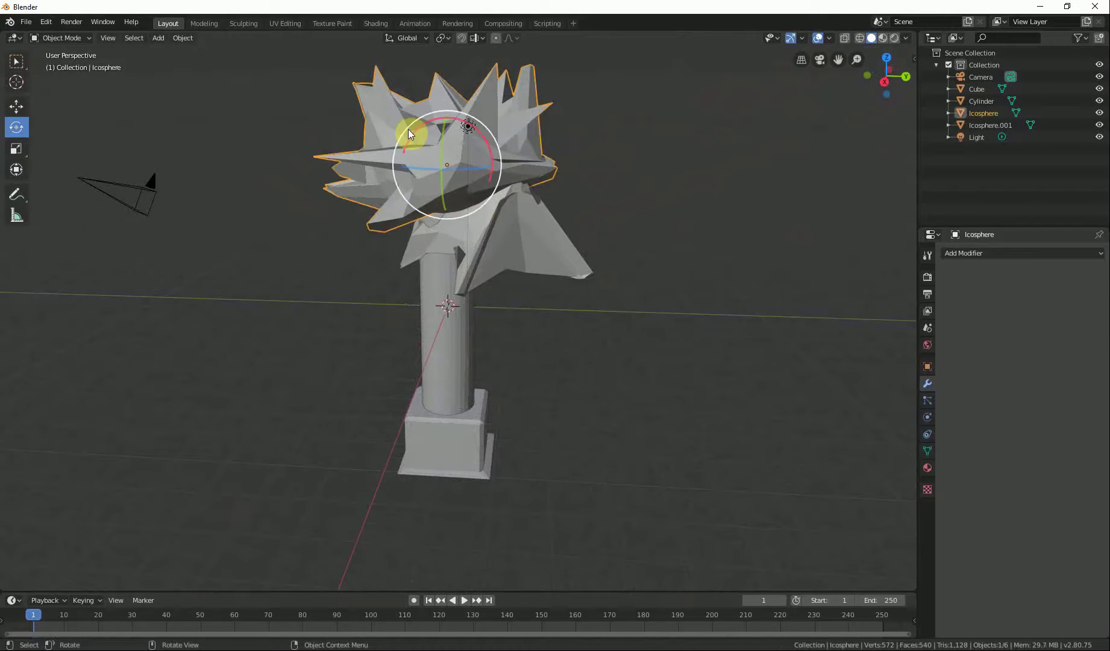
{"action": "middle_click_drag", "start_coordinate": [407, 130], "coordinate": [442, 172]}
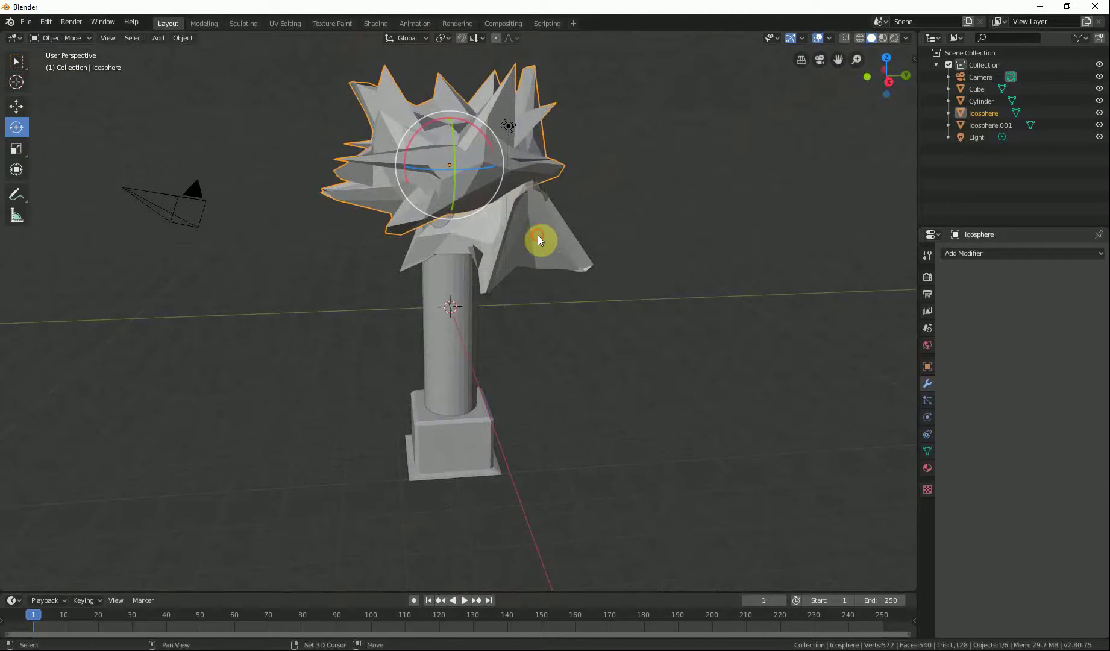
{"action": "left_click", "coordinate": [540, 240], "text": "shift"}
{"action": "middle_click_drag", "start_coordinate": [539, 240], "coordinate": [564, 282]}
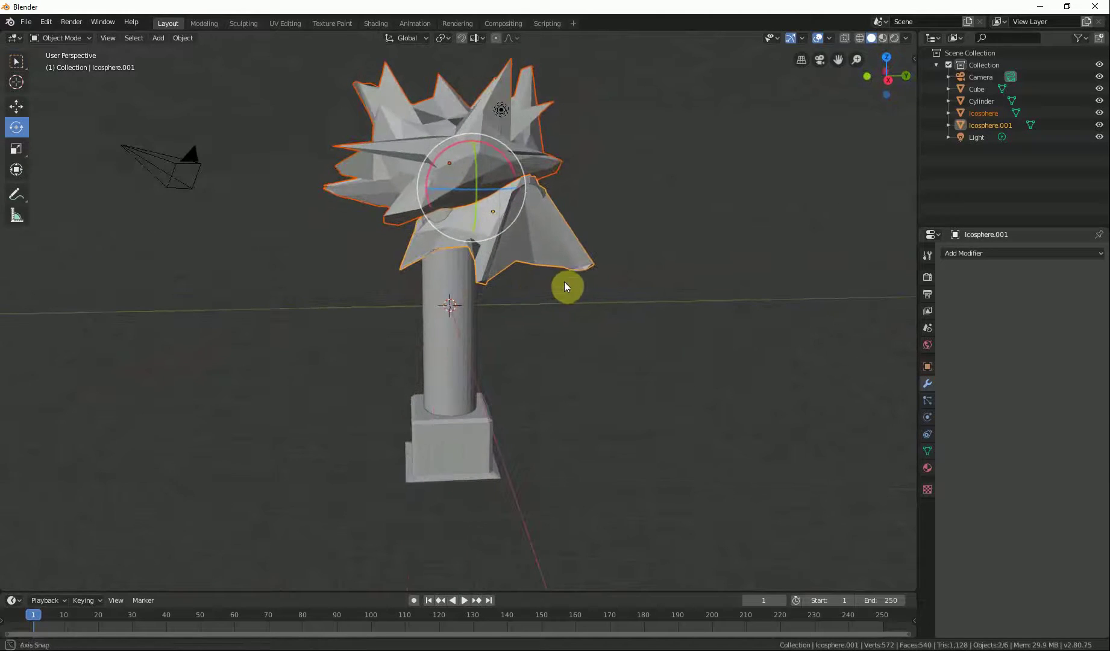
{"action": "left_click", "coordinate": [455, 300], "text": "shift"}
{"action": "middle_click_drag", "start_coordinate": [485, 316], "coordinate": [526, 328]}
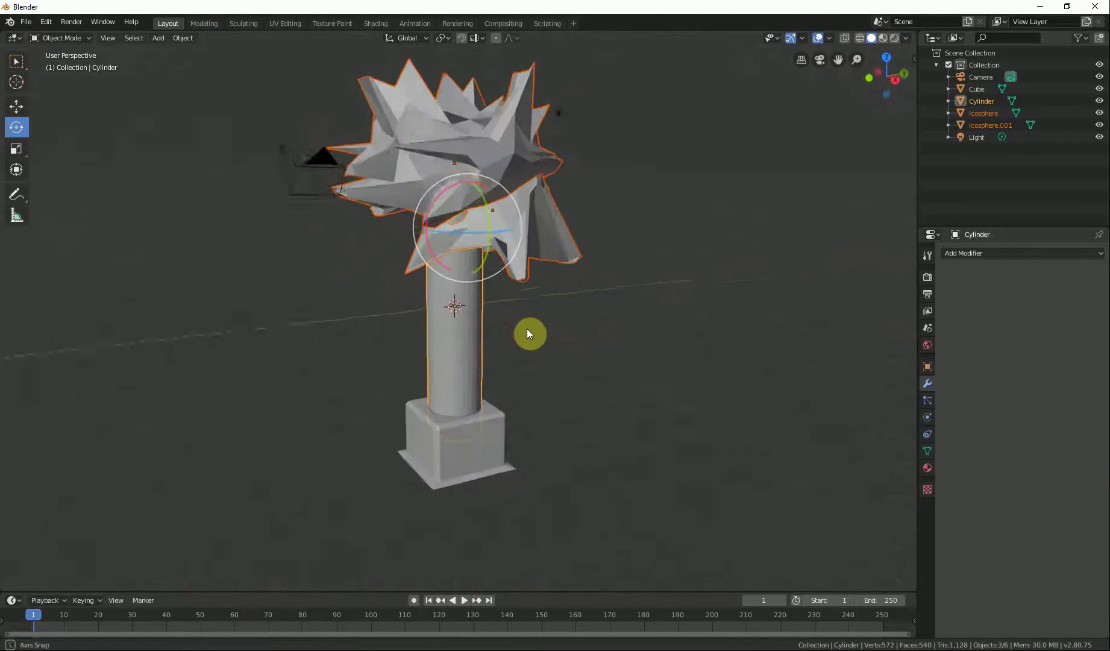
{"action": "left_click", "coordinate": [443, 424], "text": "shift"}
{"action": "middle_click_drag", "start_coordinate": [514, 435], "coordinate": [575, 426]}
{"action": "right_click", "coordinate": [441, 221]}
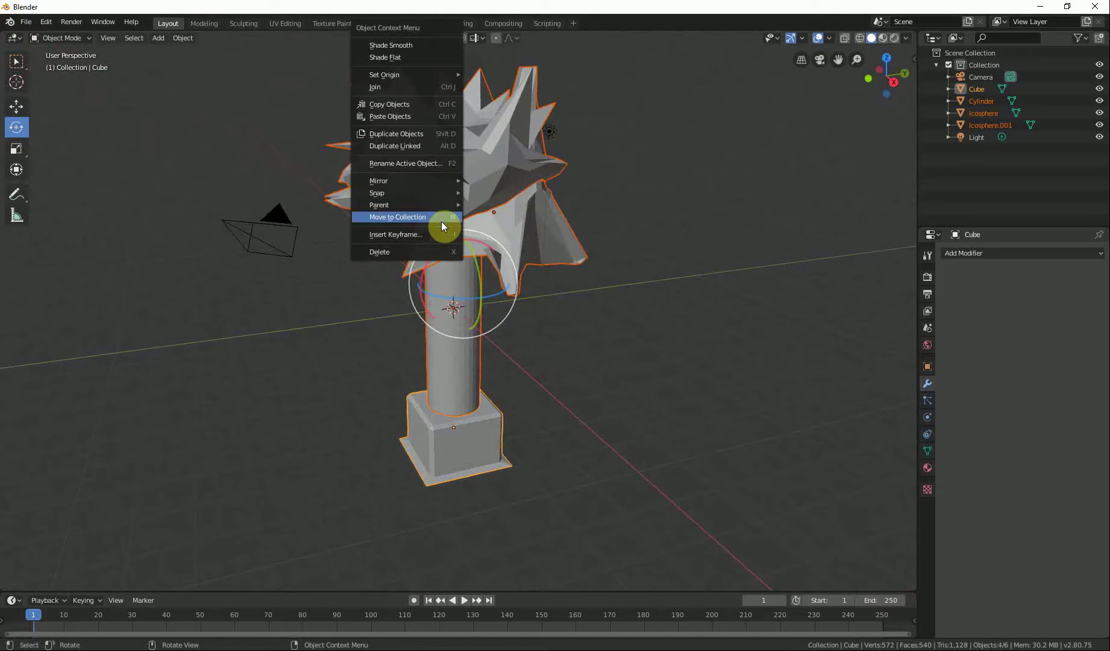
{"action": "left_click", "coordinate": [417, 88]}
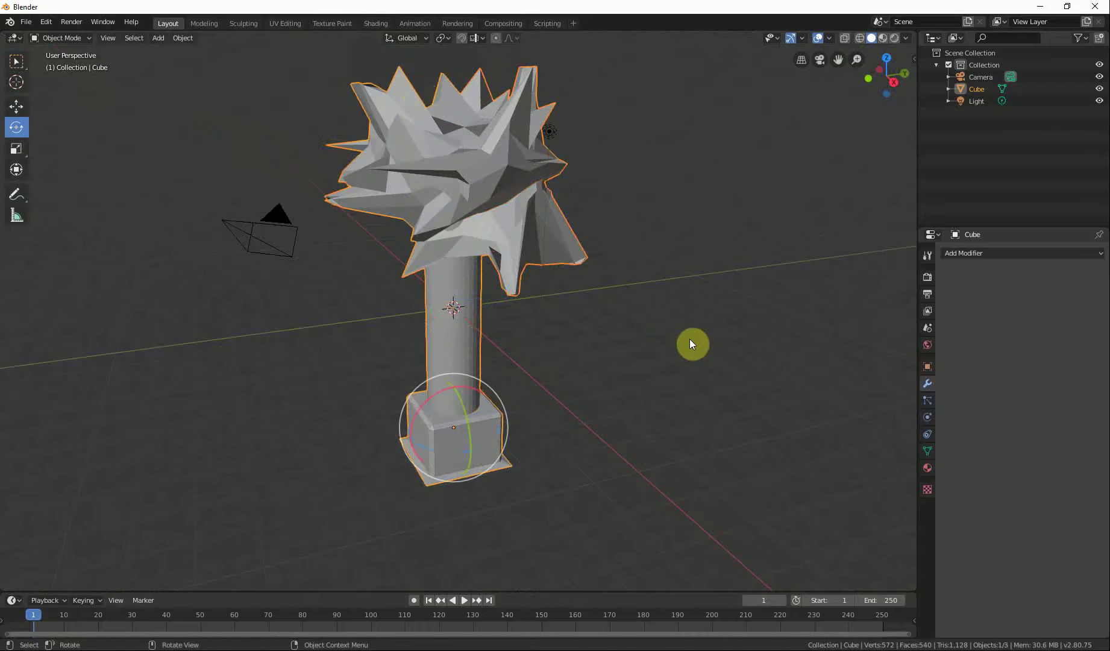
{"action": "mouse_move", "coordinate": [690, 341]}
{"action": "middle_mouse_down"}
{"action": "mouse_move", "coordinate": [593, 343]}
{"action": "mouse_move", "coordinate": [554, 297]}
{"action": "mouse_move", "coordinate": [647, 319]}
{"action": "mouse_move", "coordinate": [627, 359]}
{"action": "mouse_move", "coordinate": [678, 349]}
{"action": "middle_mouse_up"}
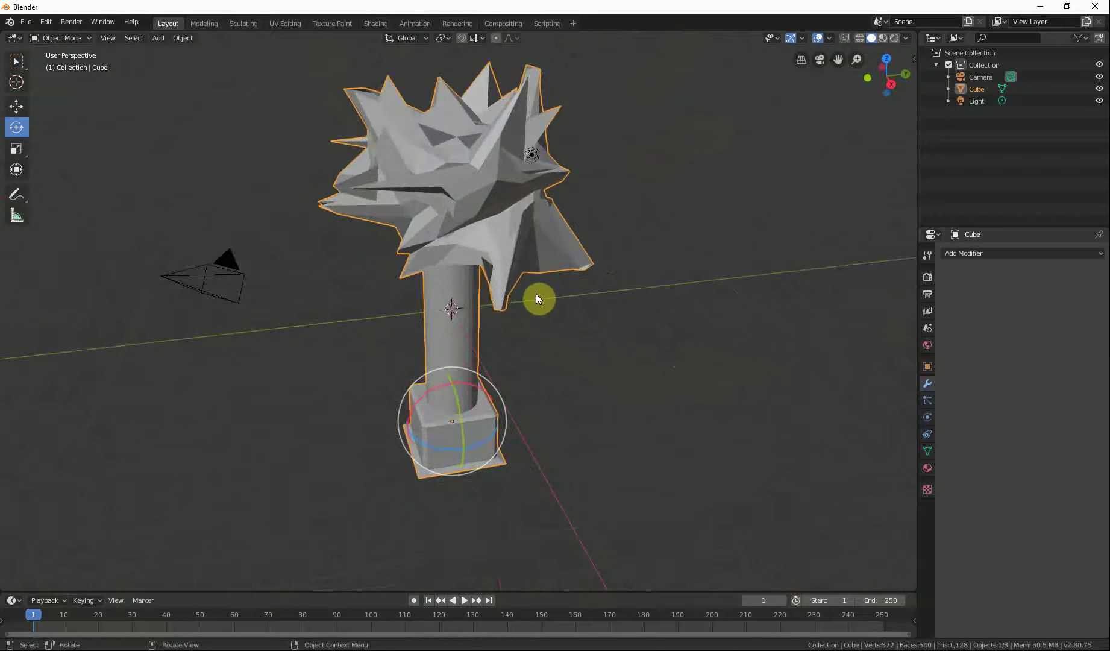
{"action": "middle_click_drag", "start_coordinate": [536, 297], "coordinate": [517, 314]}
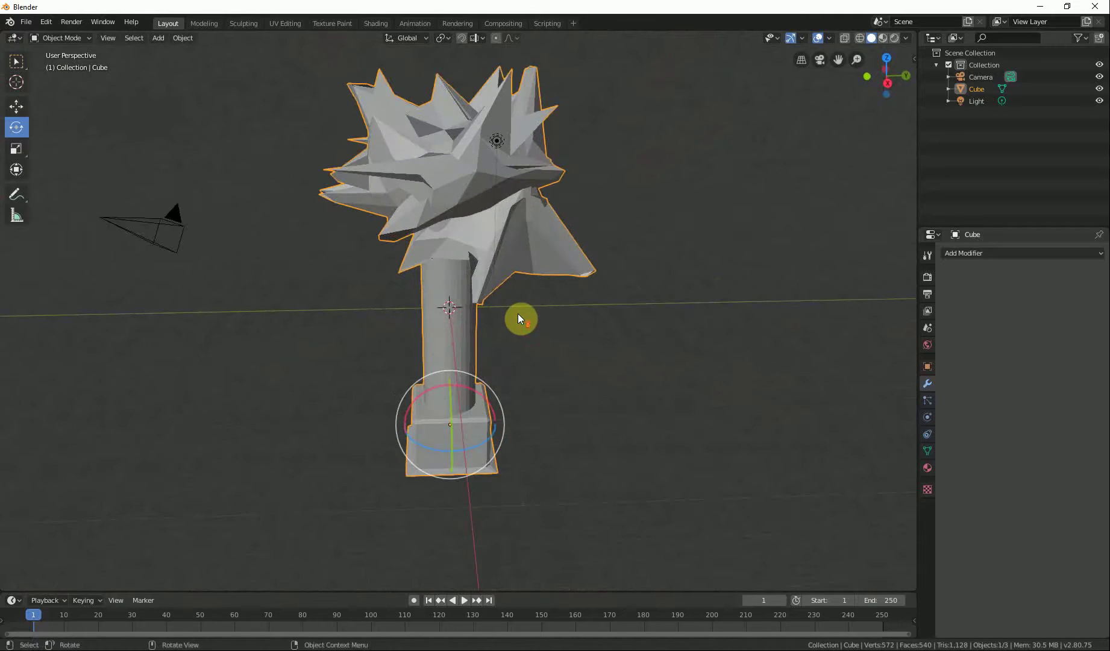
- Mark every edge of the joined tree mesh as a seam in the UV Editing workspace
{"action": "left_click", "coordinate": [17, 106]}
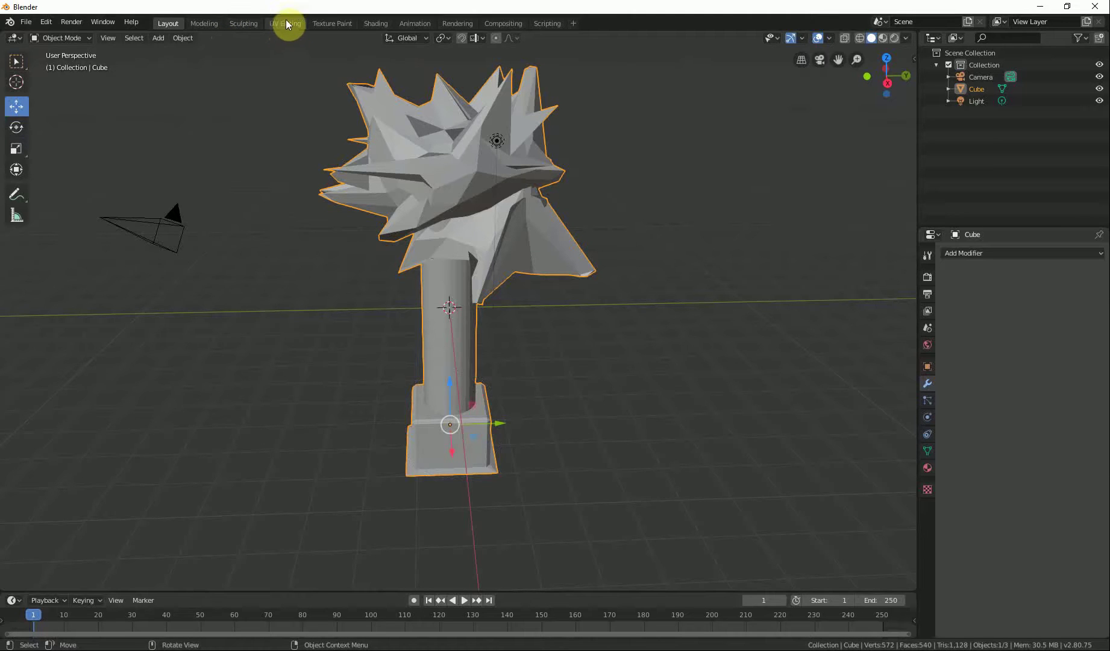
{"action": "mouse_move", "coordinate": [356, 123]}
{"action": "middle_mouse_down"}
{"action": "mouse_move", "coordinate": [395, 238]}
{"action": "mouse_move", "coordinate": [361, 262]}
{"action": "mouse_move", "coordinate": [412, 254]}
{"action": "mouse_move", "coordinate": [509, 274]}
{"action": "mouse_move", "coordinate": [482, 213]}
{"action": "middle_mouse_up"}
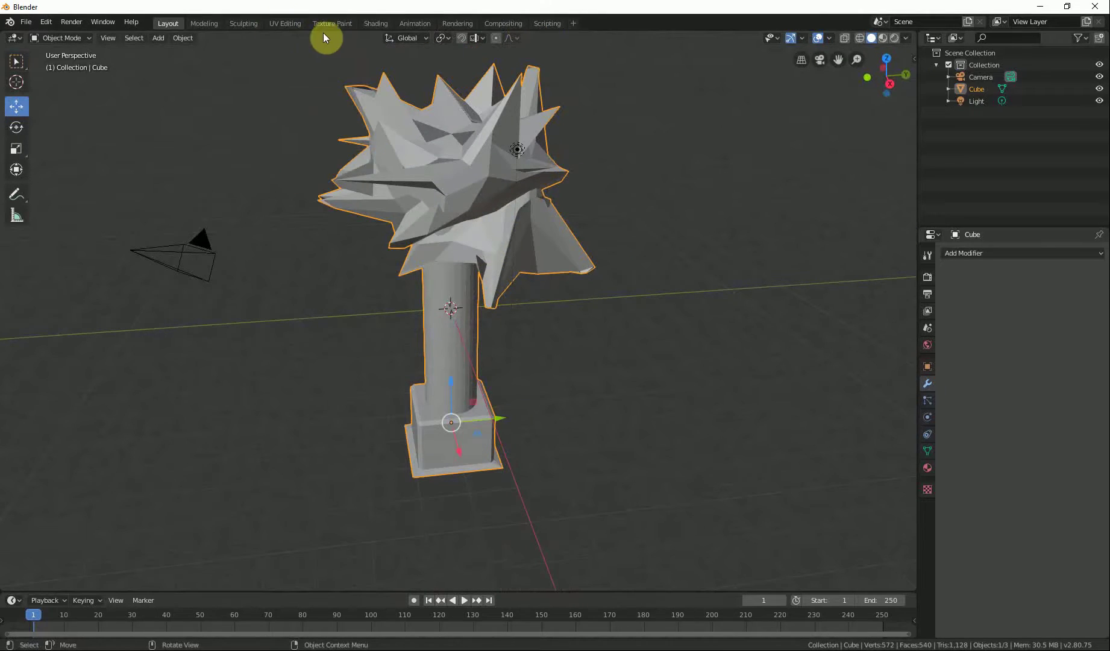
{"action": "left_click", "coordinate": [285, 23]}
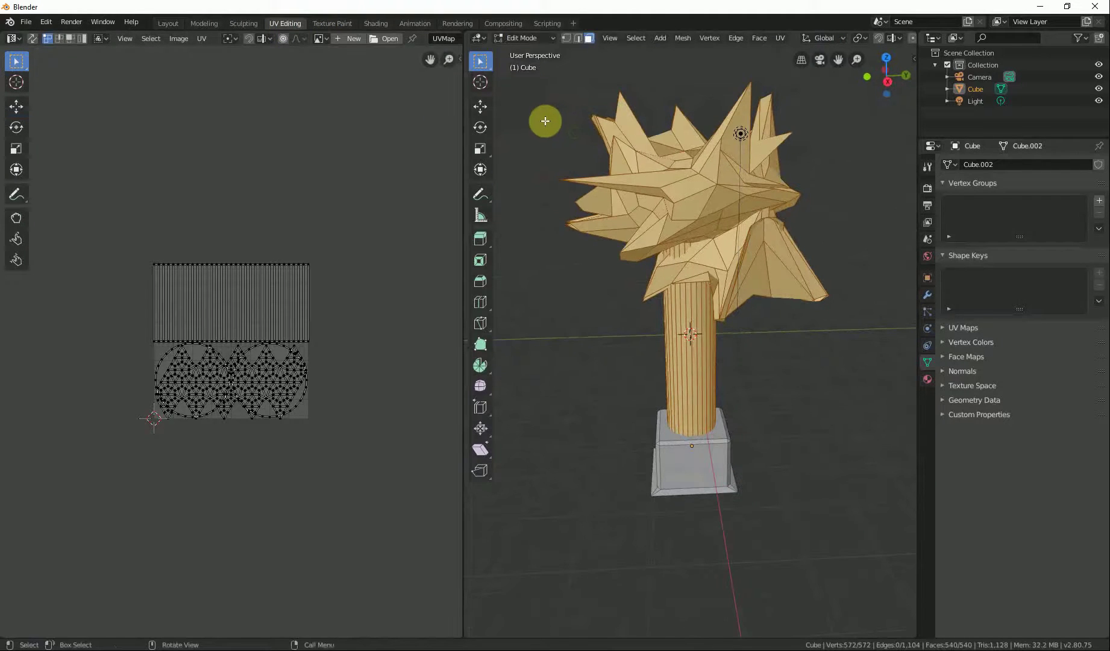
{"action": "key", "text": "a"}
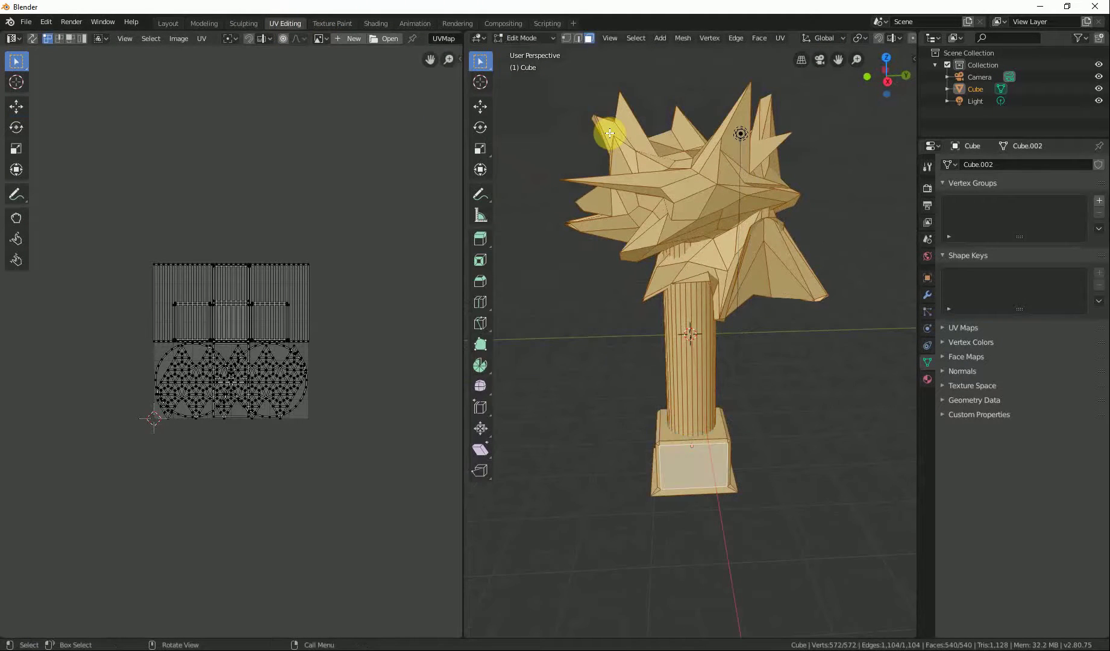
{"action": "middle_click_drag", "start_coordinate": [619, 161], "coordinate": [763, 143]}
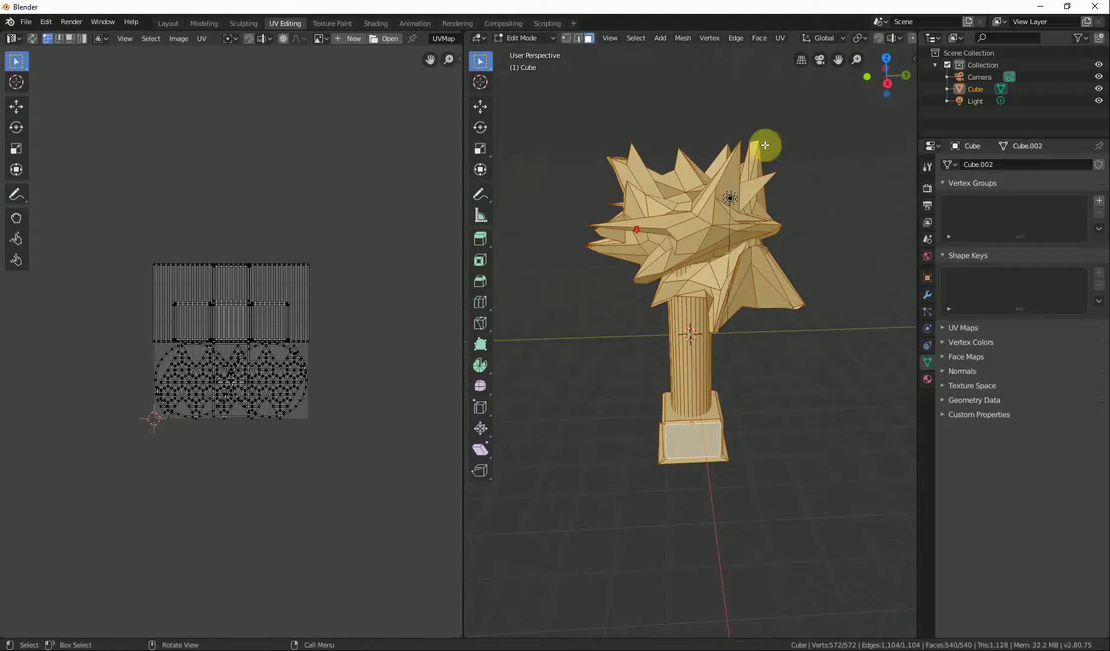
{"action": "left_click", "coordinate": [779, 37]}
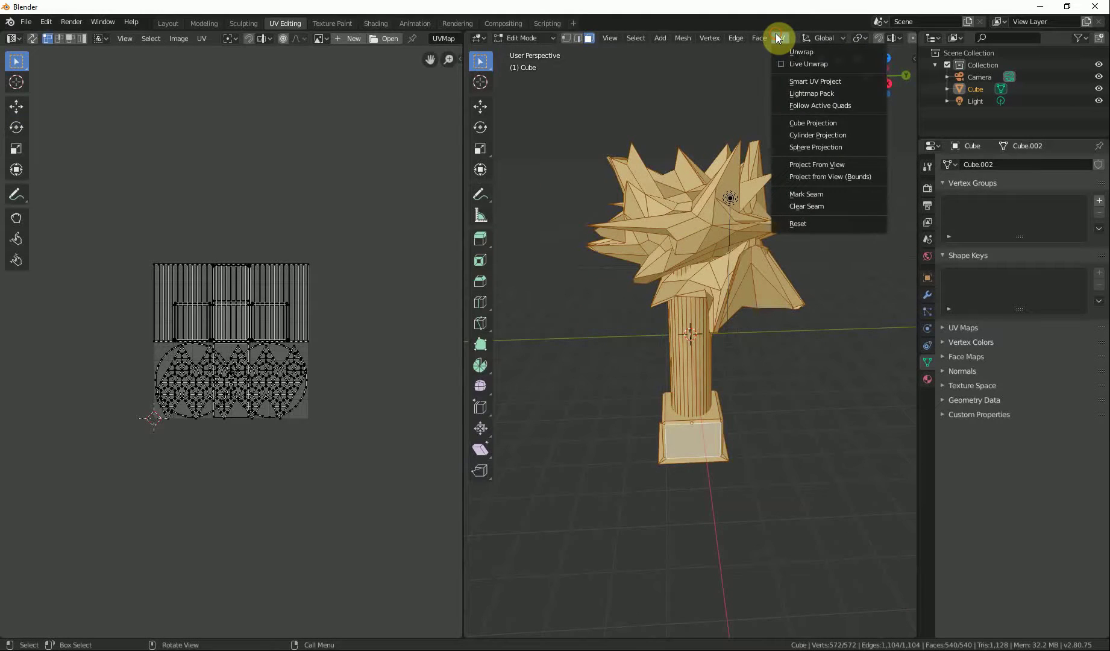
{"action": "left_click", "coordinate": [813, 194]}
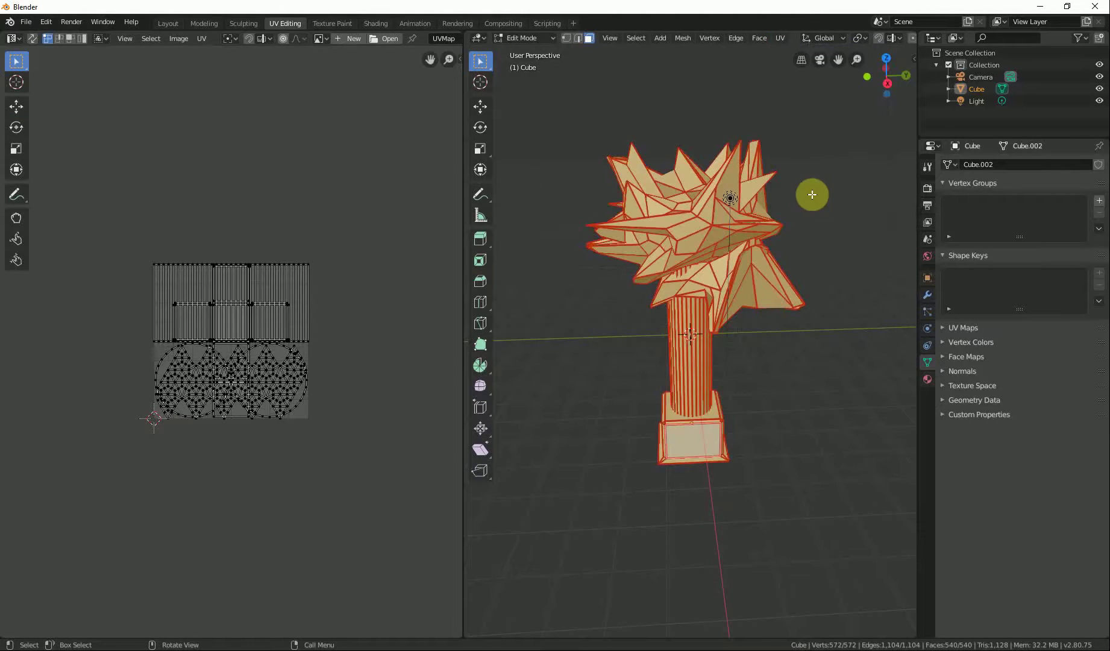
- Unwrap the whole tree mesh along its seams and clear the seams from all edges
{"action": "middle_click_drag", "start_coordinate": [718, 198], "coordinate": [766, 217]}
{"action": "left_click", "coordinate": [778, 41]}
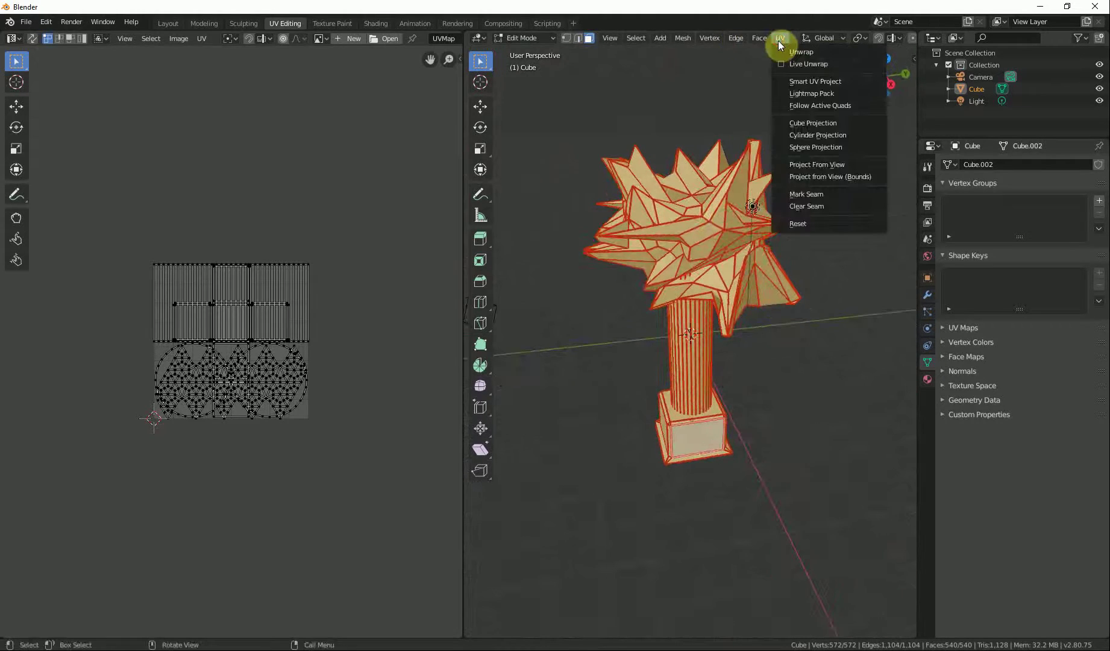
{"action": "left_click", "coordinate": [790, 53]}
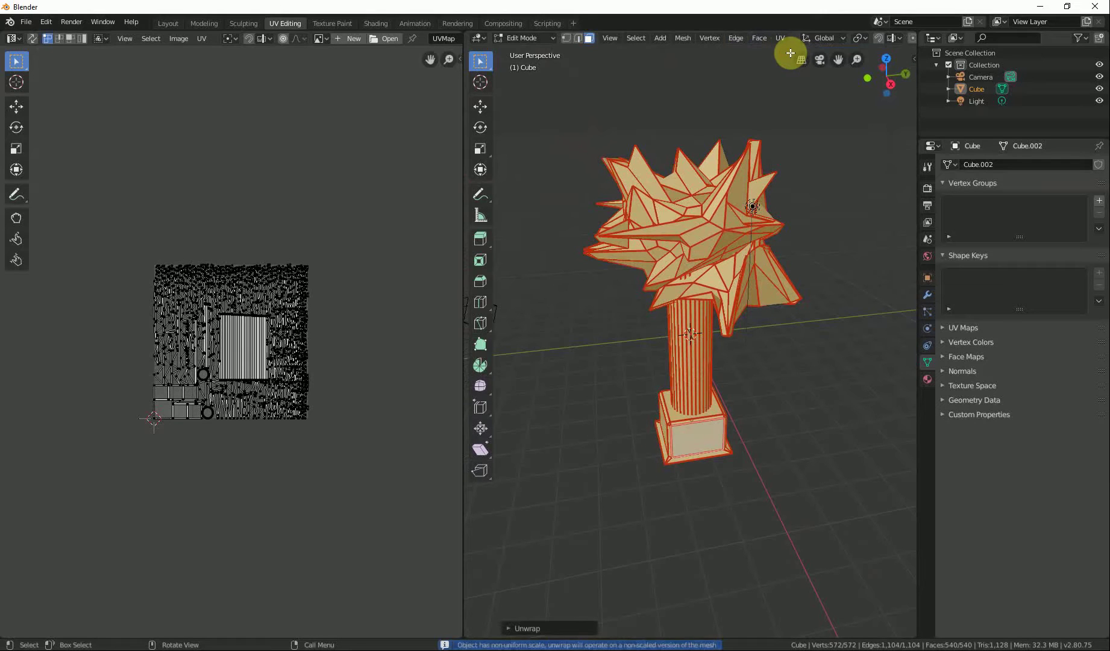
{"action": "scroll", "coordinate": [271, 295], "scroll_direction": "up", "scroll_amount": 3}
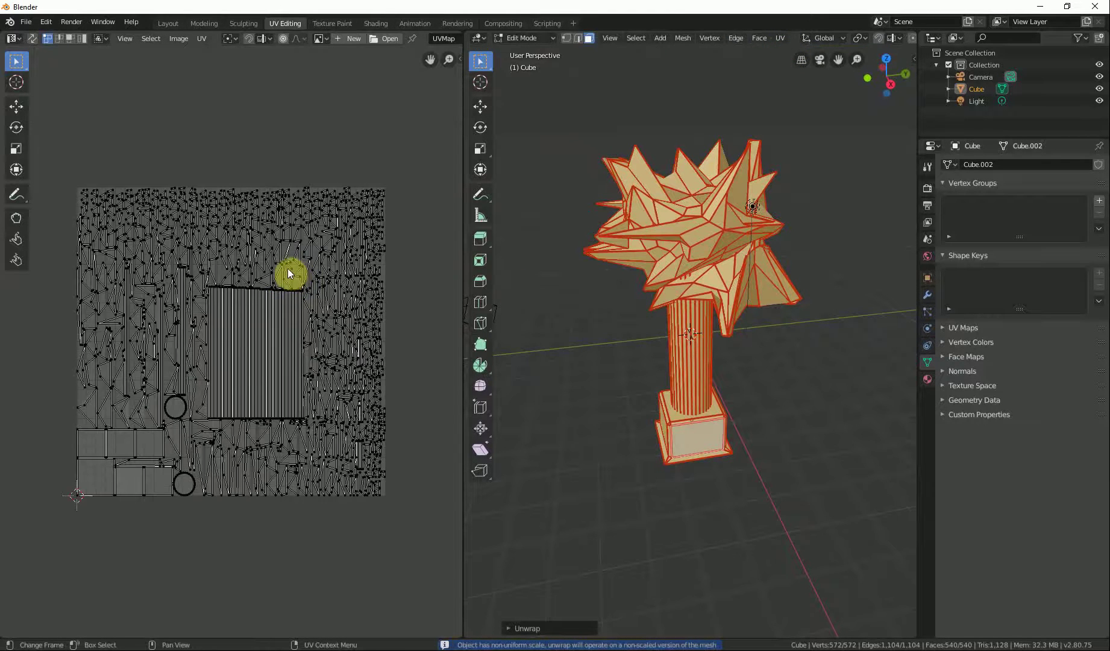
{"action": "scroll", "coordinate": [289, 273], "scroll_direction": "up", "scroll_amount": 2}
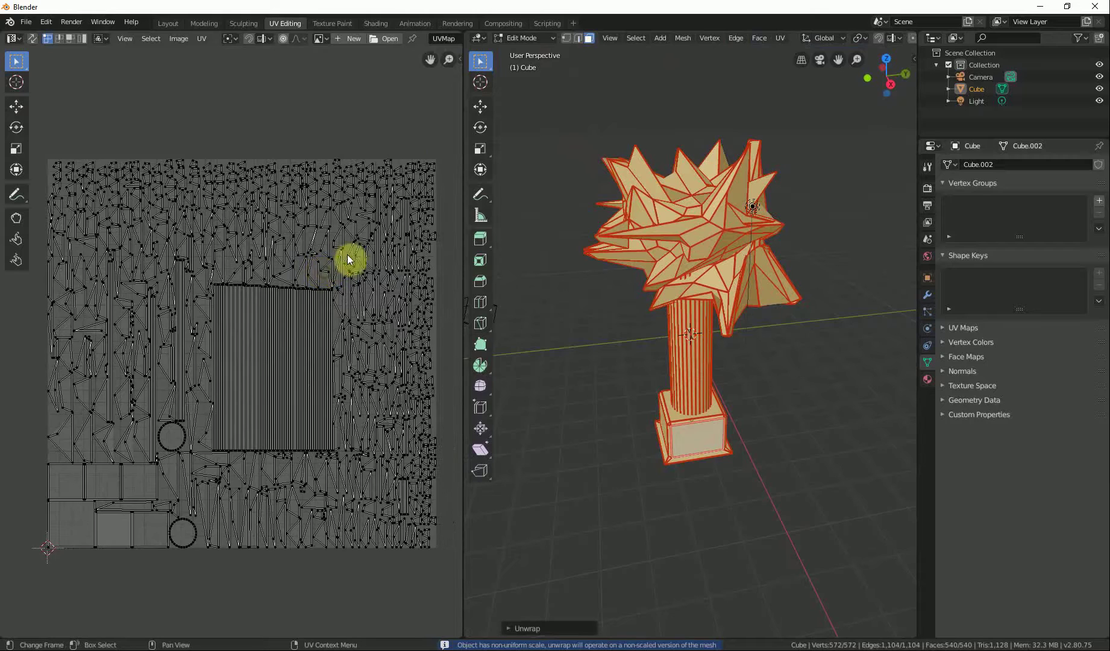
{"action": "left_click", "coordinate": [780, 37]}
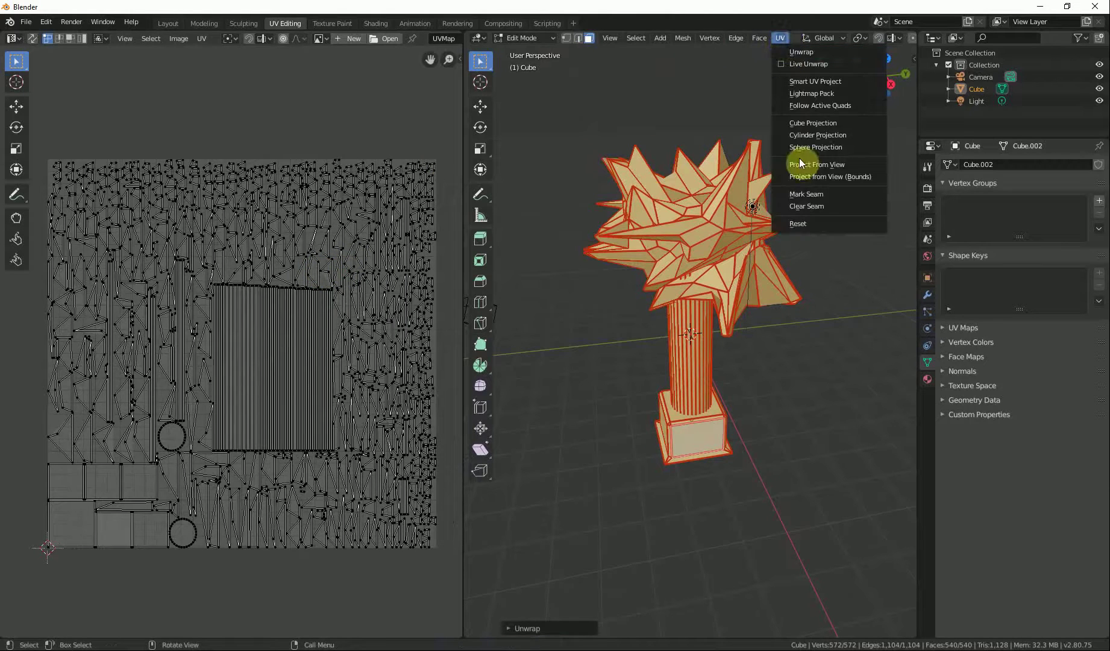
{"action": "left_click", "coordinate": [807, 206]}
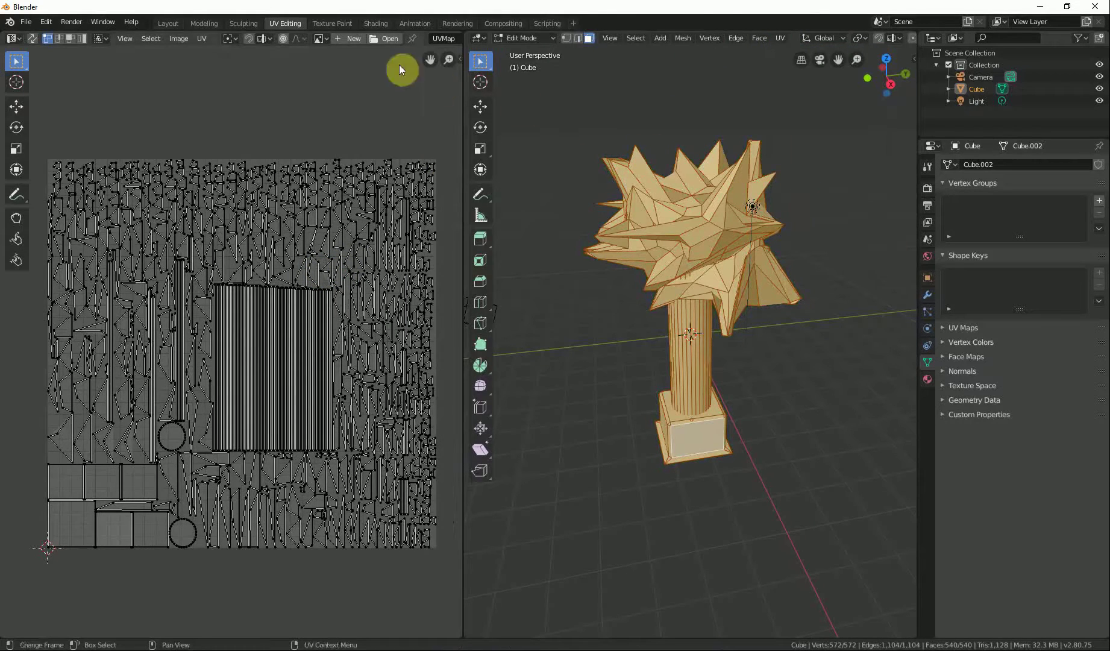
- Add a 1024 × 1024 px Base Color texture paint slot for the tree, filled with light grey of value 0.771
{"action": "left_click", "coordinate": [332, 22]}
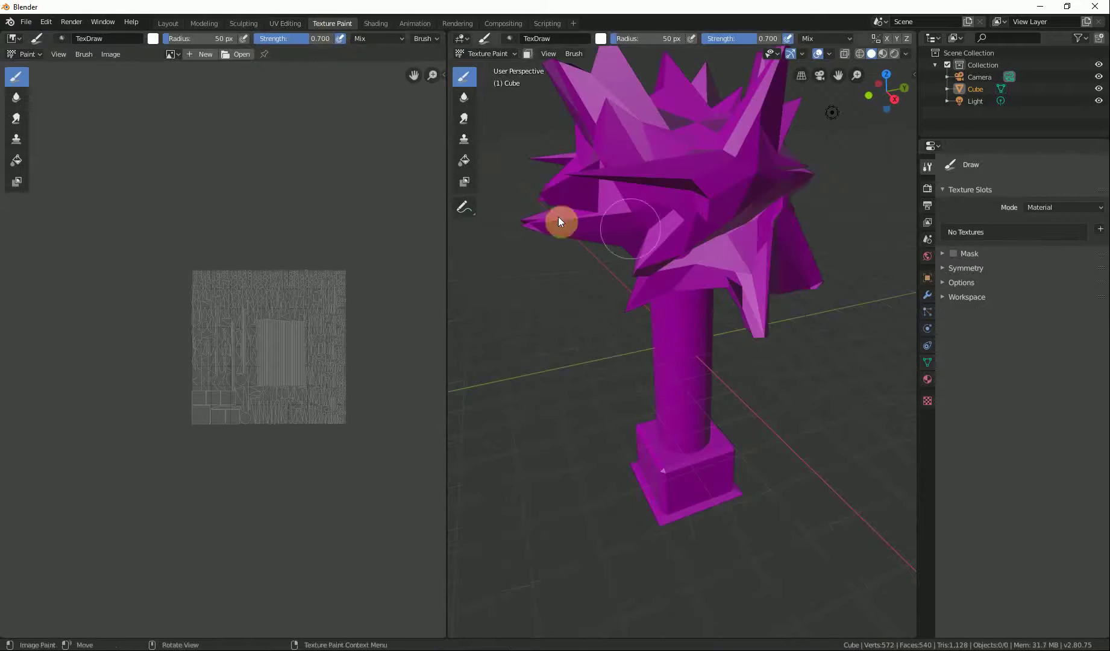
{"action": "middle_click_drag", "start_coordinate": [759, 260], "coordinate": [736, 262]}
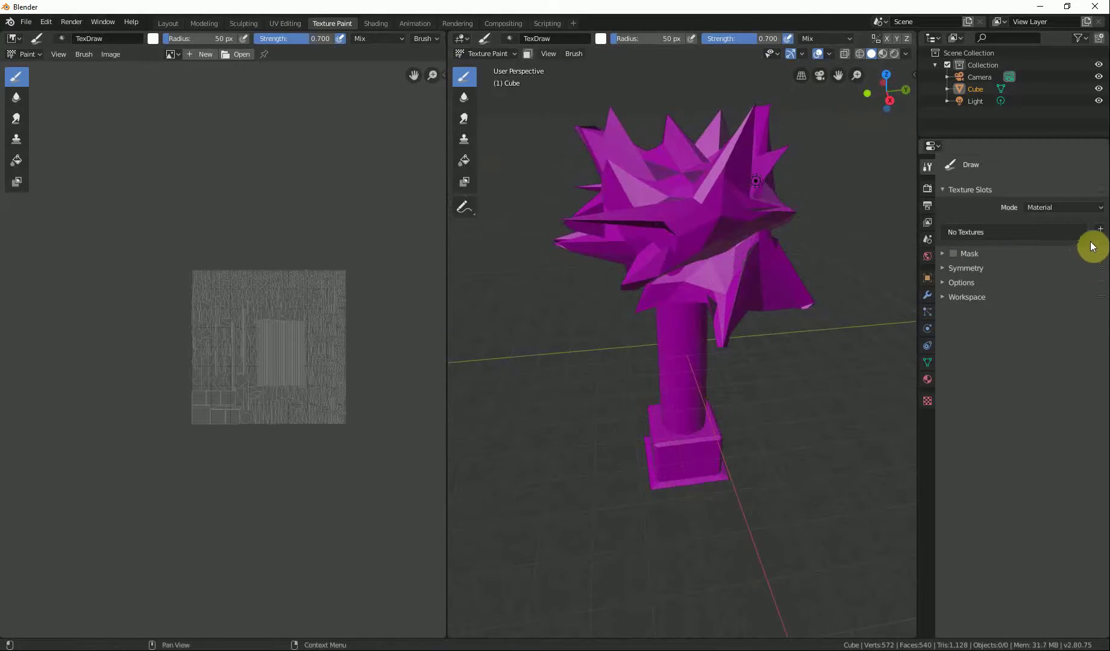
{"action": "left_click", "coordinate": [1100, 228]}
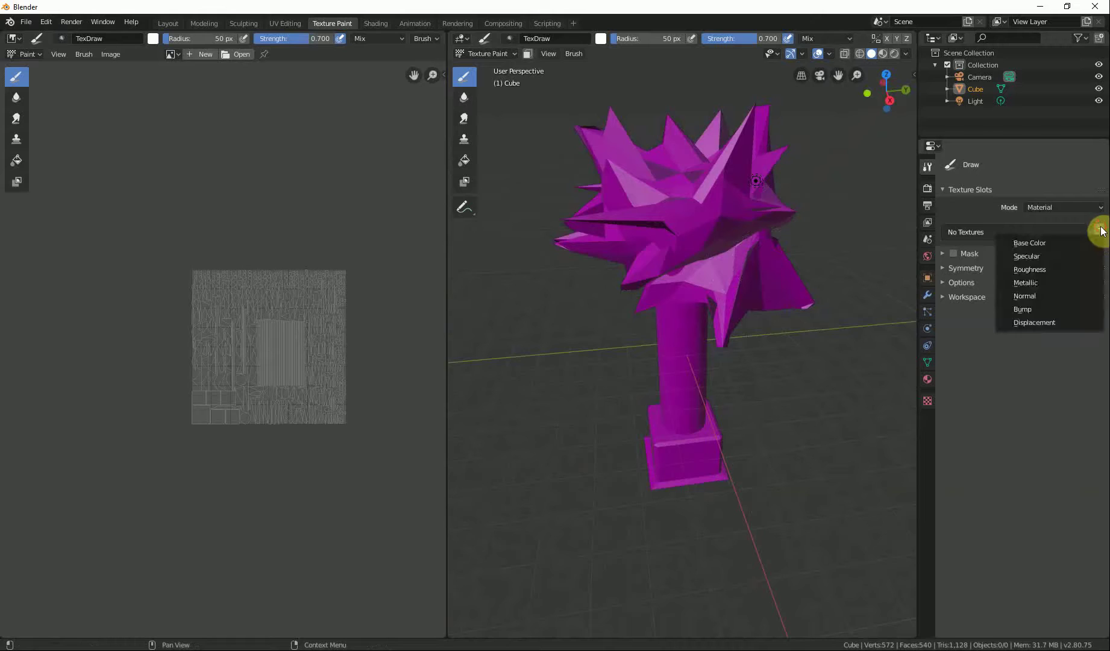
{"action": "left_click", "coordinate": [1055, 244]}
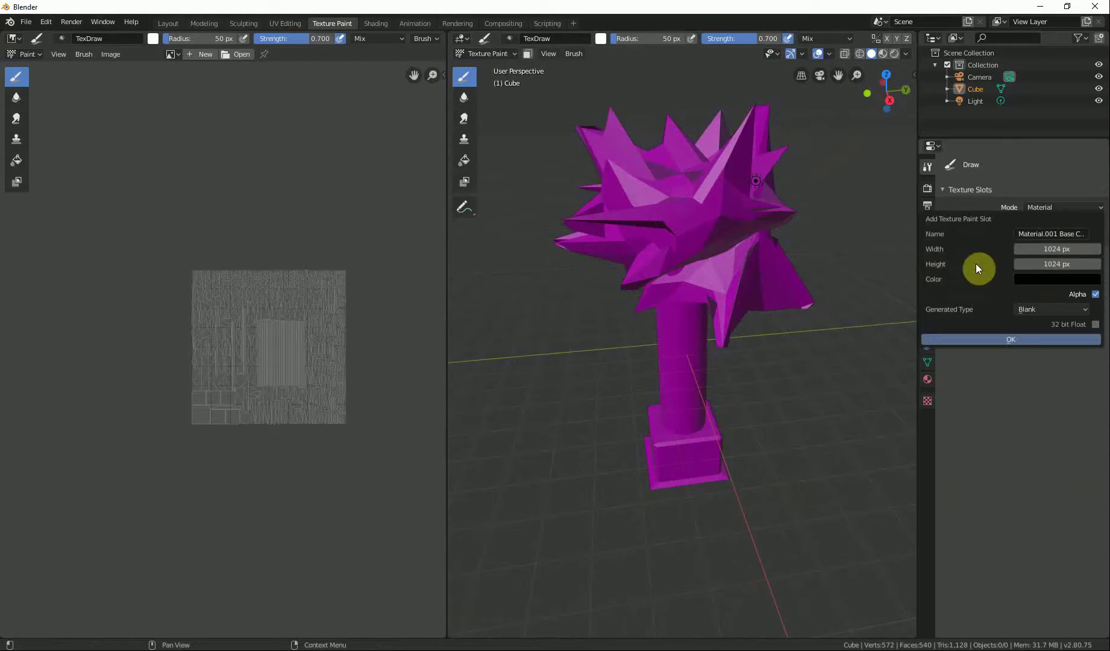
{"action": "left_click", "coordinate": [1058, 278]}
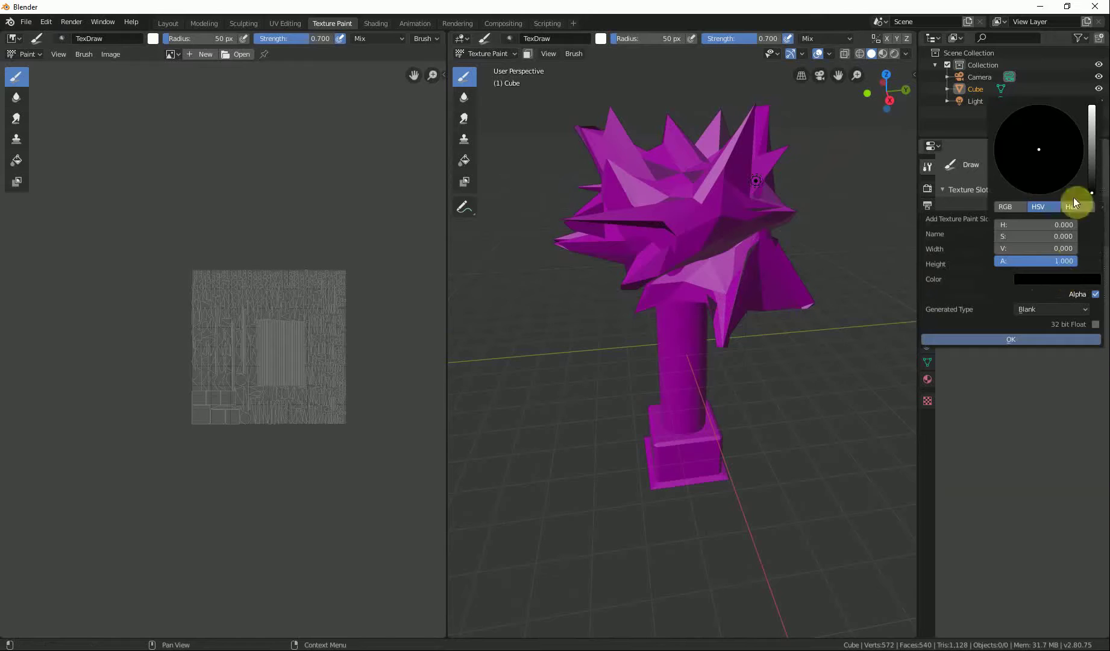
{"action": "mouse_move", "coordinate": [1094, 138]}
{"action": "left_mouse_down"}
{"action": "mouse_move", "coordinate": [1091, 110]}
{"action": "mouse_move", "coordinate": [1091, 122]}
{"action": "left_mouse_up"}
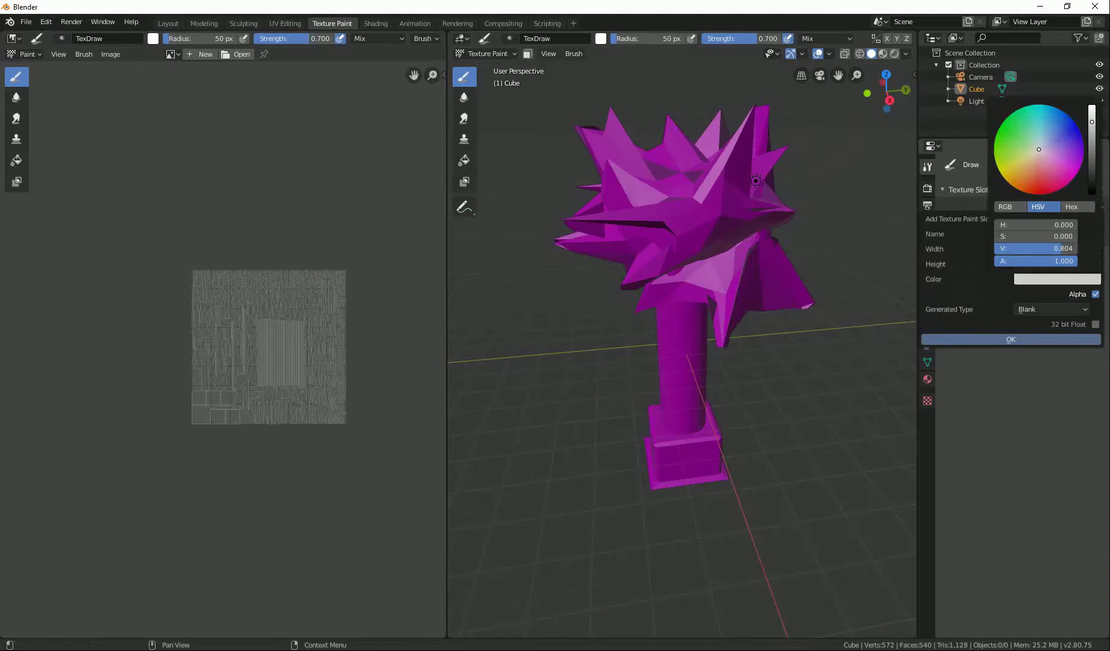
{"action": "left_click", "coordinate": [1036, 279]}
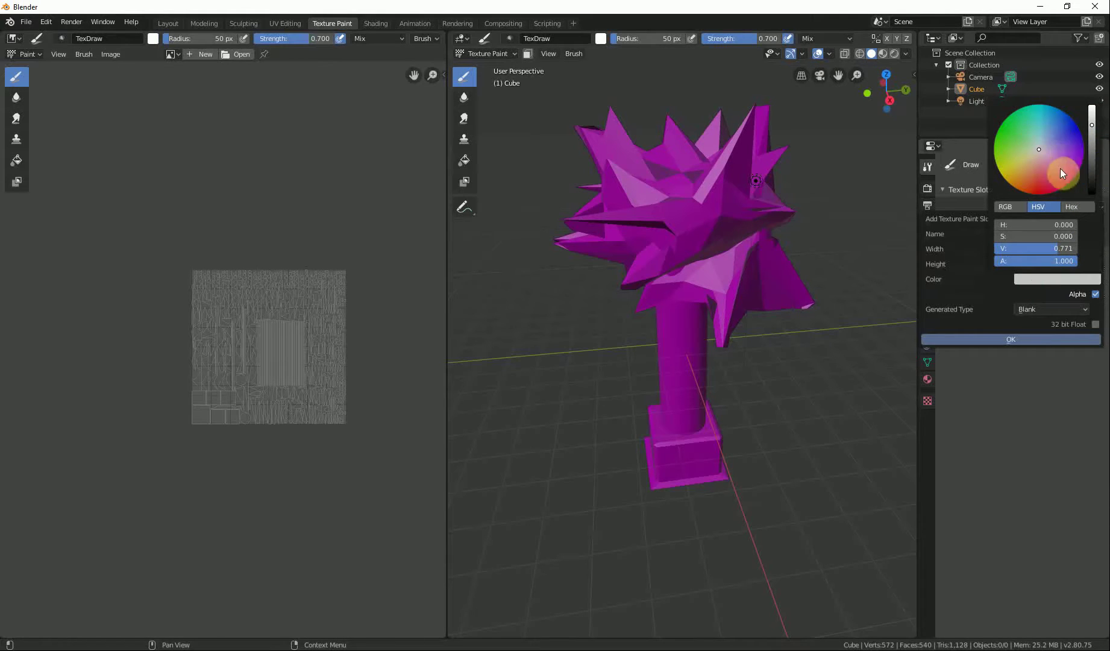
{"action": "left_click", "coordinate": [1046, 340]}
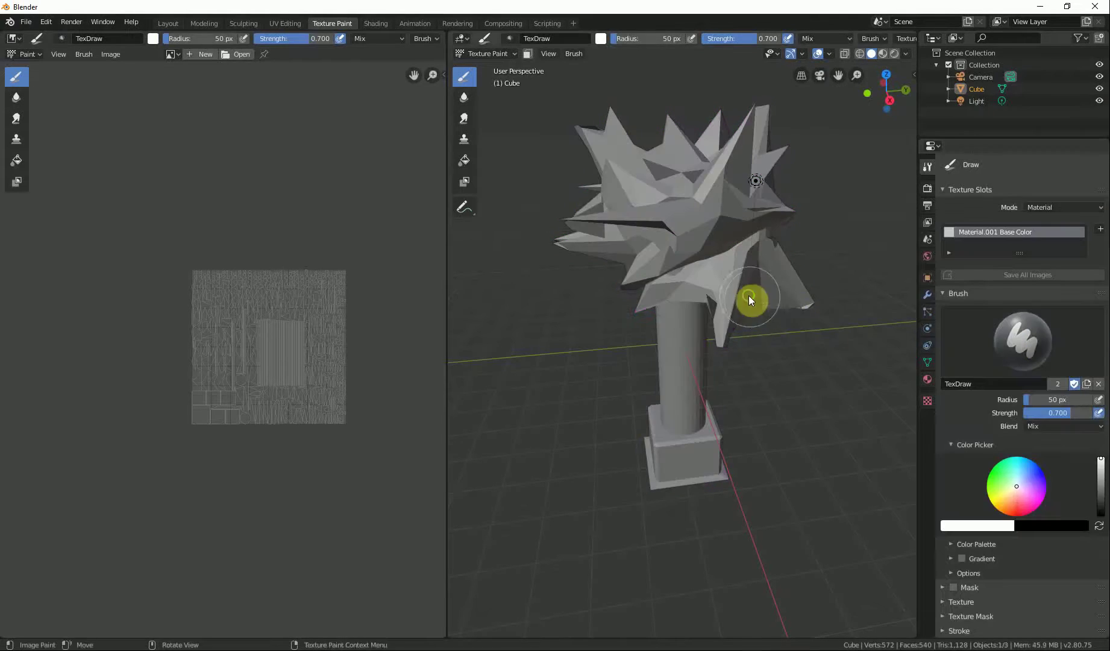
{"action": "mouse_move", "coordinate": [748, 295]}
{"action": "middle_mouse_down"}
{"action": "mouse_move", "coordinate": [691, 272]}
{"action": "mouse_move", "coordinate": [627, 312]}
{"action": "mouse_move", "coordinate": [735, 303]}
{"action": "middle_mouse_up"}
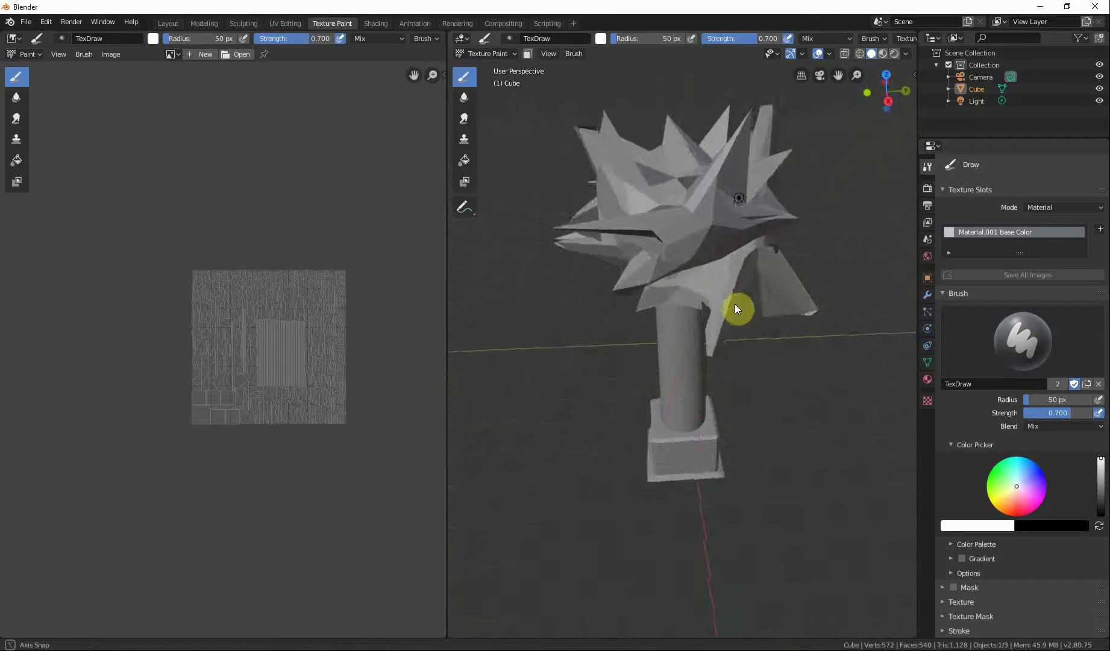
- Display the Material.001 Base Color image with the full UV layout in the Texture Paint workspace's image editor
{"action": "left_click", "coordinate": [285, 23]}
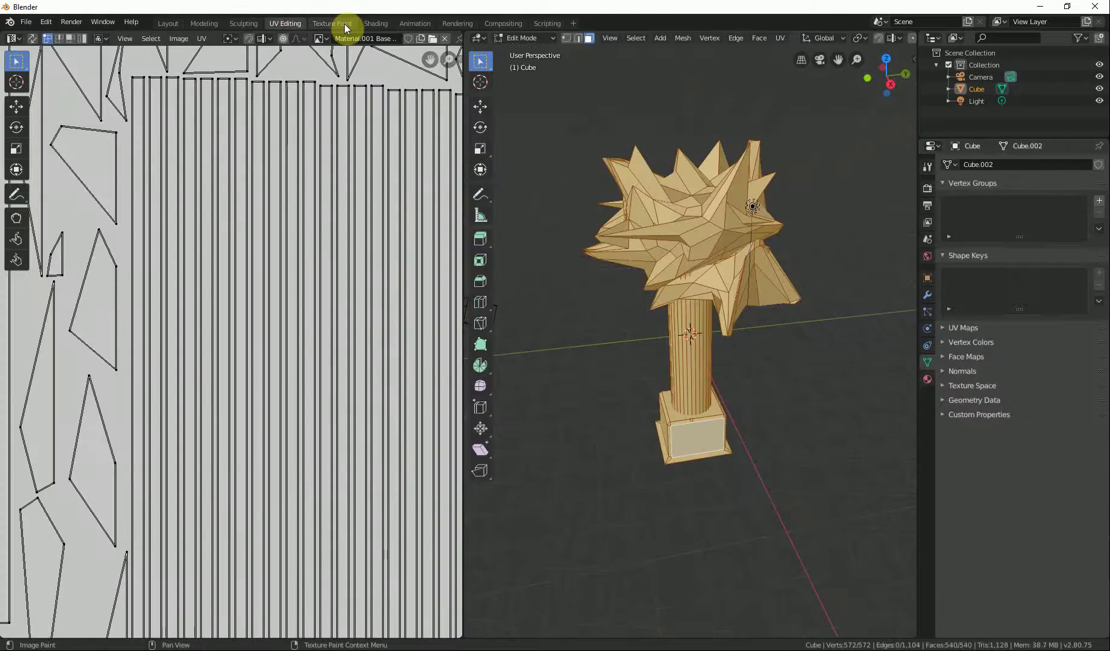
{"action": "left_click", "coordinate": [344, 23]}
{"action": "scroll", "coordinate": [321, 198], "scroll_direction": "down", "scroll_amount": 5}
{"action": "scroll", "coordinate": [322, 203], "scroll_direction": "up", "scroll_amount": 1}
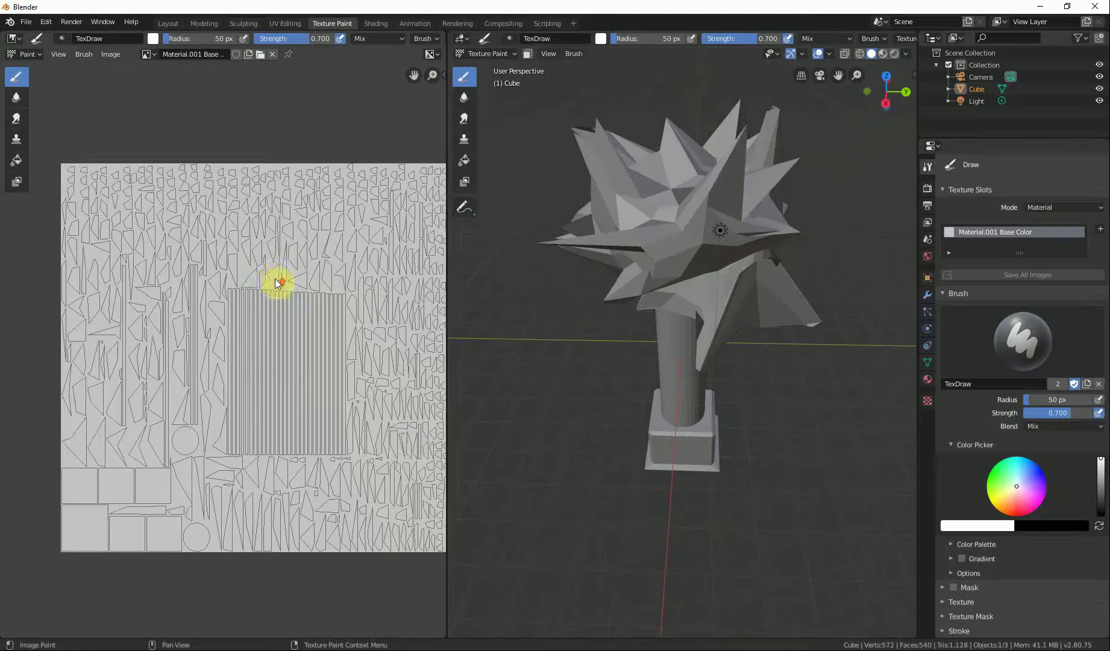
{"action": "middle_click_drag", "start_coordinate": [277, 283], "coordinate": [235, 285]}
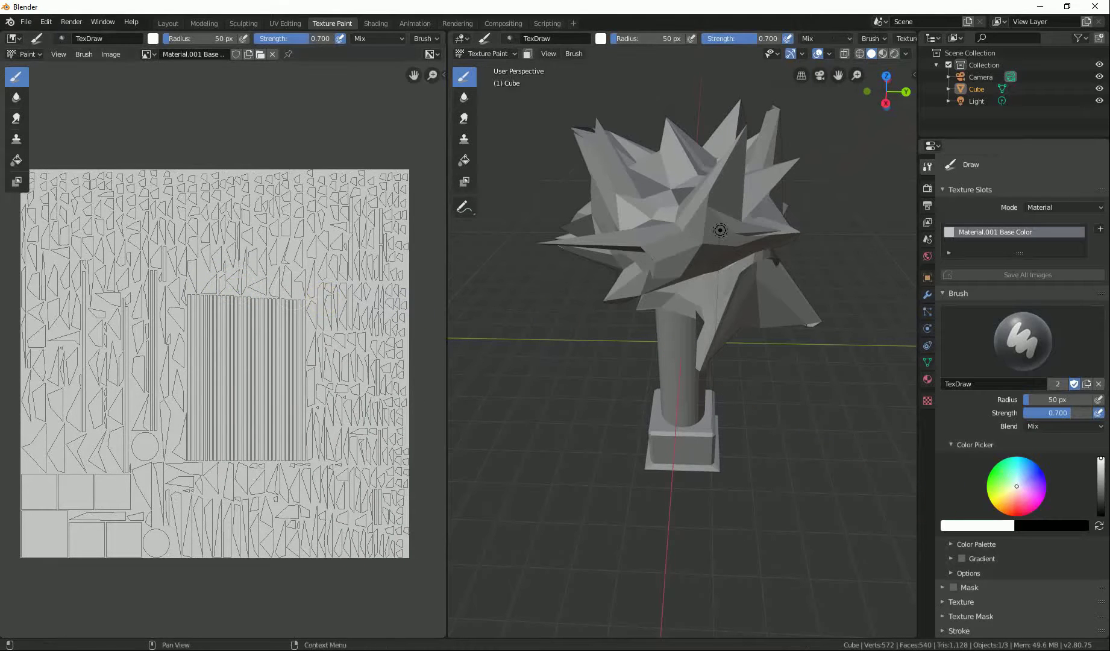
- Set the TexDraw brush colour to a medium yellowish green
{"action": "mouse_move", "coordinate": [1016, 481]}
{"action": "left_mouse_down"}
{"action": "mouse_move", "coordinate": [1029, 460]}
{"action": "mouse_move", "coordinate": [1002, 464]}
{"action": "mouse_move", "coordinate": [996, 486]}
{"action": "left_mouse_up"}
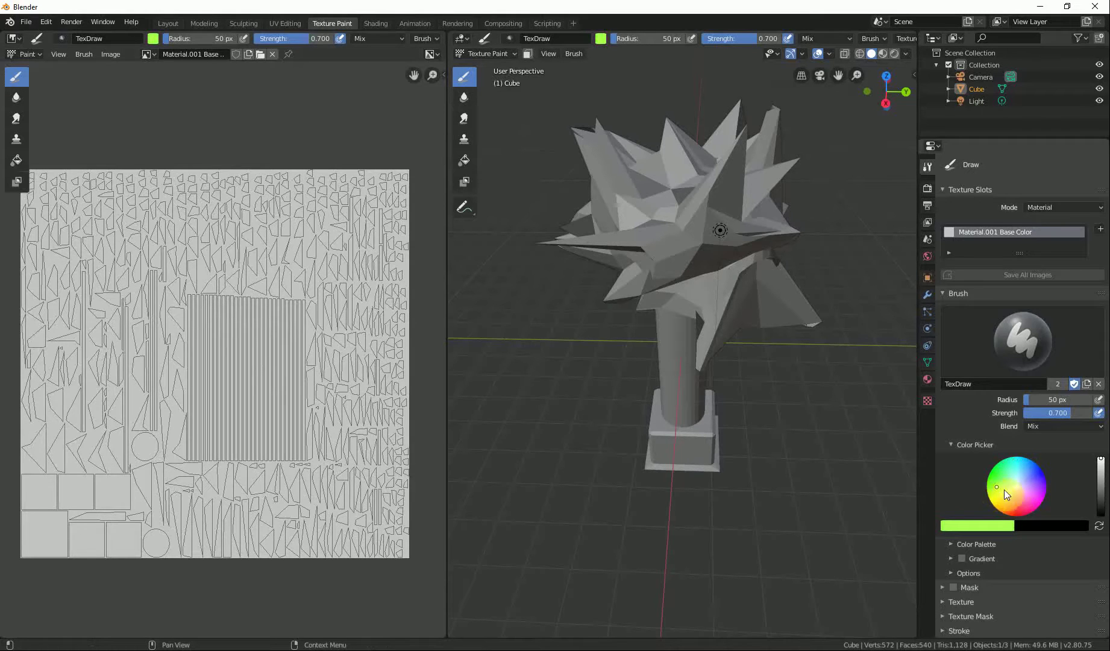
{"action": "mouse_move", "coordinate": [1100, 460]}
{"action": "left_mouse_down"}
{"action": "mouse_move", "coordinate": [1100, 485]}
{"action": "mouse_move", "coordinate": [1100, 474]}
{"action": "left_mouse_up"}
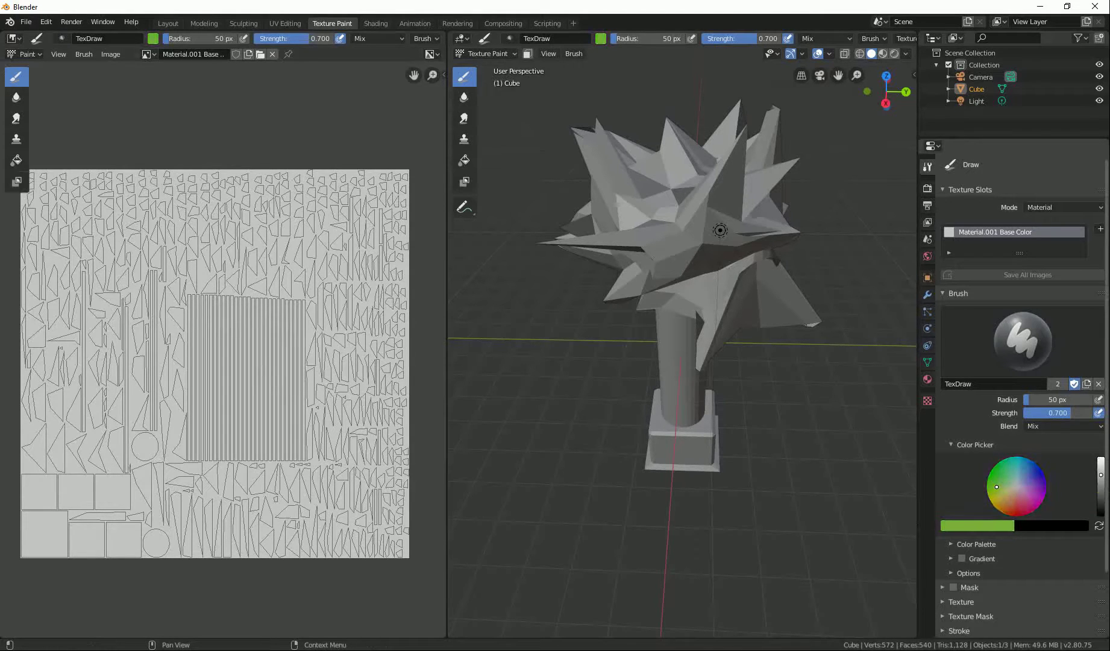
- Paint a first broad band of green across the middle of the tree crown with the Draw brush at 0.700 strength
{"action": "middle_click_drag", "start_coordinate": [751, 424], "coordinate": [668, 236]}
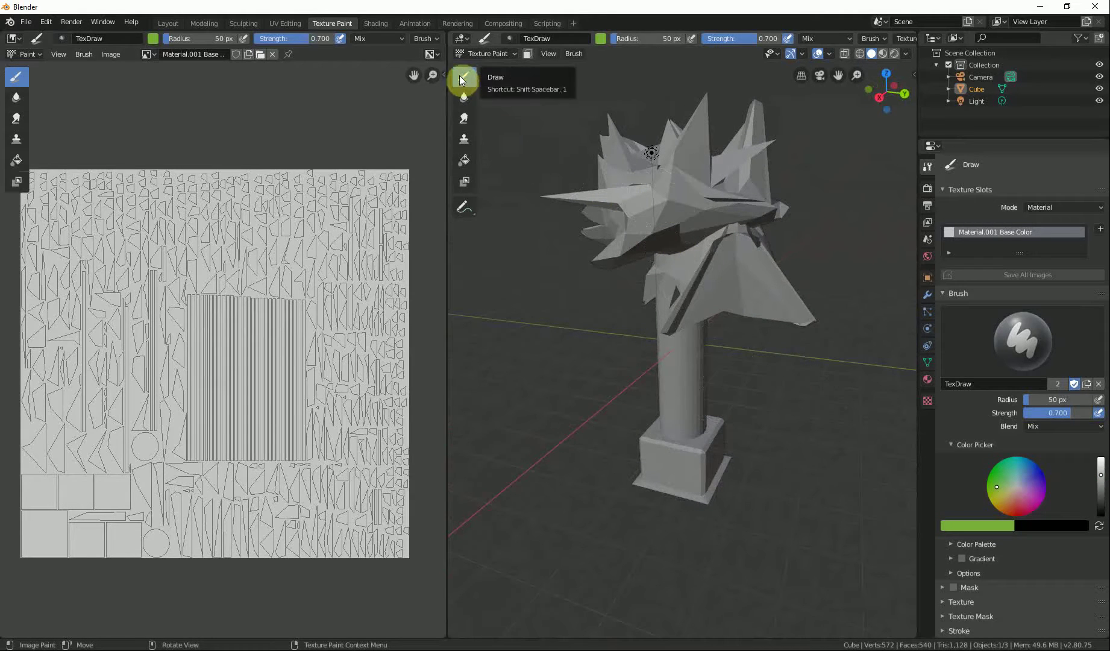
{"action": "mouse_move", "coordinate": [638, 191]}
{"action": "left_mouse_down"}
{"action": "mouse_move", "coordinate": [713, 208]}
{"action": "mouse_move", "coordinate": [645, 183]}
{"action": "mouse_move", "coordinate": [720, 182]}
{"action": "left_mouse_up"}
{"action": "left_click_drag", "start_coordinate": [716, 235], "coordinate": [656, 233]}
{"action": "mouse_move", "coordinate": [656, 234]}
{"action": "middle_mouse_down"}
{"action": "mouse_move", "coordinate": [714, 302]}
{"action": "mouse_move", "coordinate": [779, 302]}
{"action": "mouse_move", "coordinate": [694, 265]}
{"action": "mouse_move", "coordinate": [716, 279]}
{"action": "middle_mouse_up"}
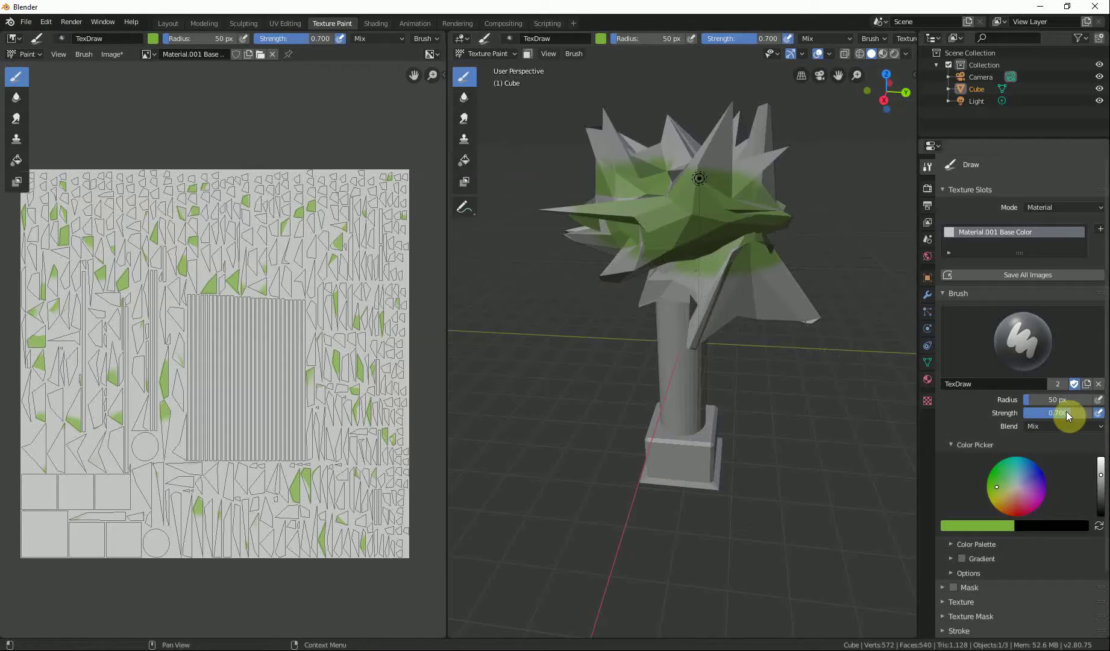
- Set the brush strength to 1.000 and paint the drooping leaf and the neighbouring crown spikes green
{"action": "left_click_drag", "start_coordinate": [1063, 413], "coordinate": [1078, 414]}
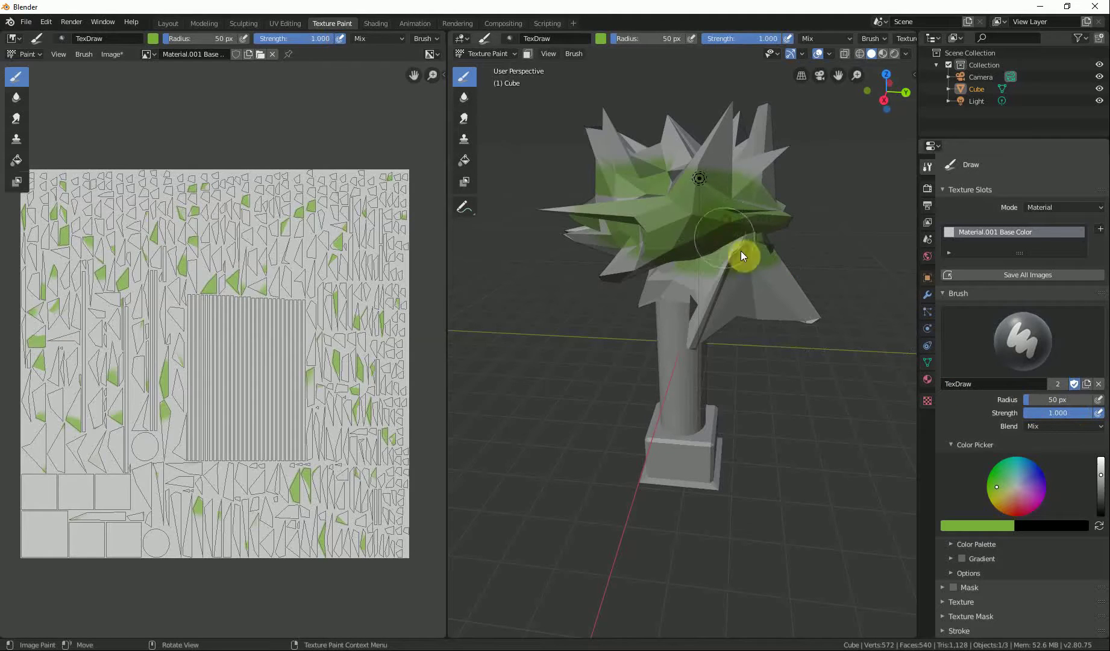
{"action": "left_click_drag", "start_coordinate": [791, 298], "coordinate": [803, 306]}
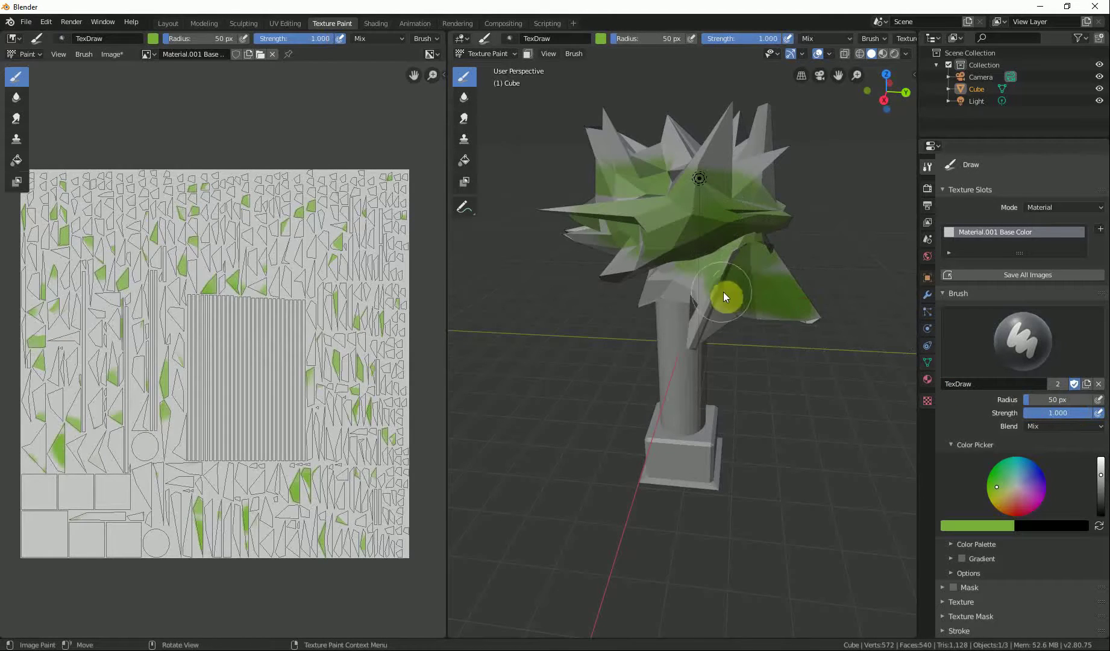
{"action": "mouse_move", "coordinate": [733, 222]}
{"action": "left_mouse_down"}
{"action": "mouse_move", "coordinate": [736, 164]}
{"action": "mouse_move", "coordinate": [762, 216]}
{"action": "left_mouse_up"}
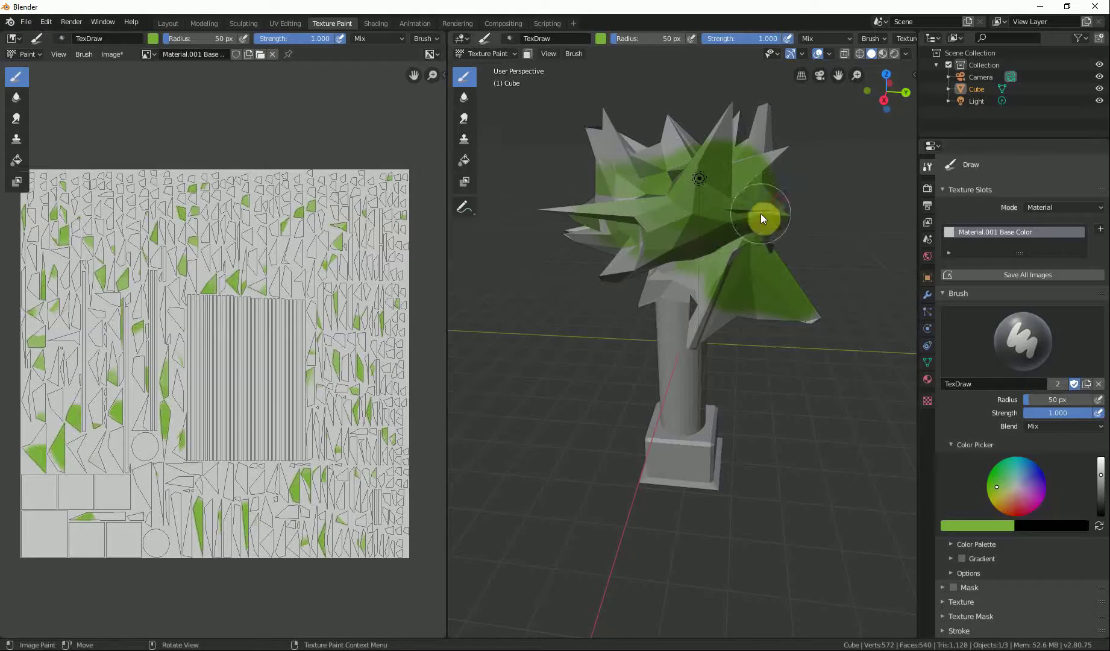
{"action": "middle_click_drag", "start_coordinate": [763, 216], "coordinate": [695, 259]}
{"action": "left_click_drag", "start_coordinate": [714, 209], "coordinate": [748, 169]}
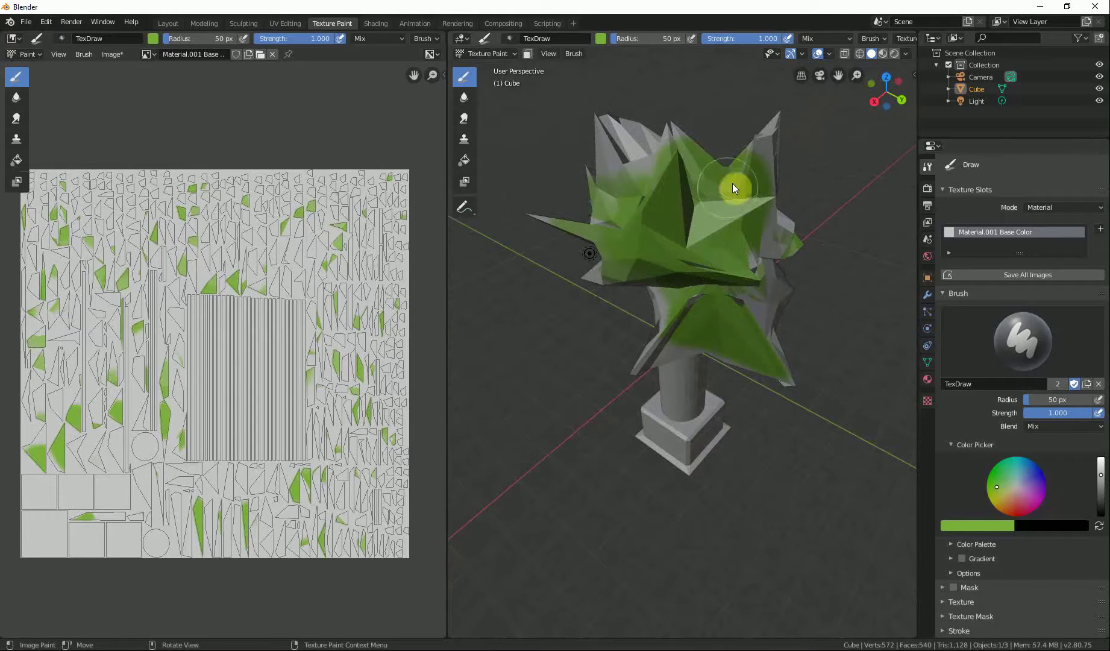
- Paint the top of the crown and the adjoining side spikes green
{"action": "middle_click_drag", "start_coordinate": [669, 191], "coordinate": [733, 258]}
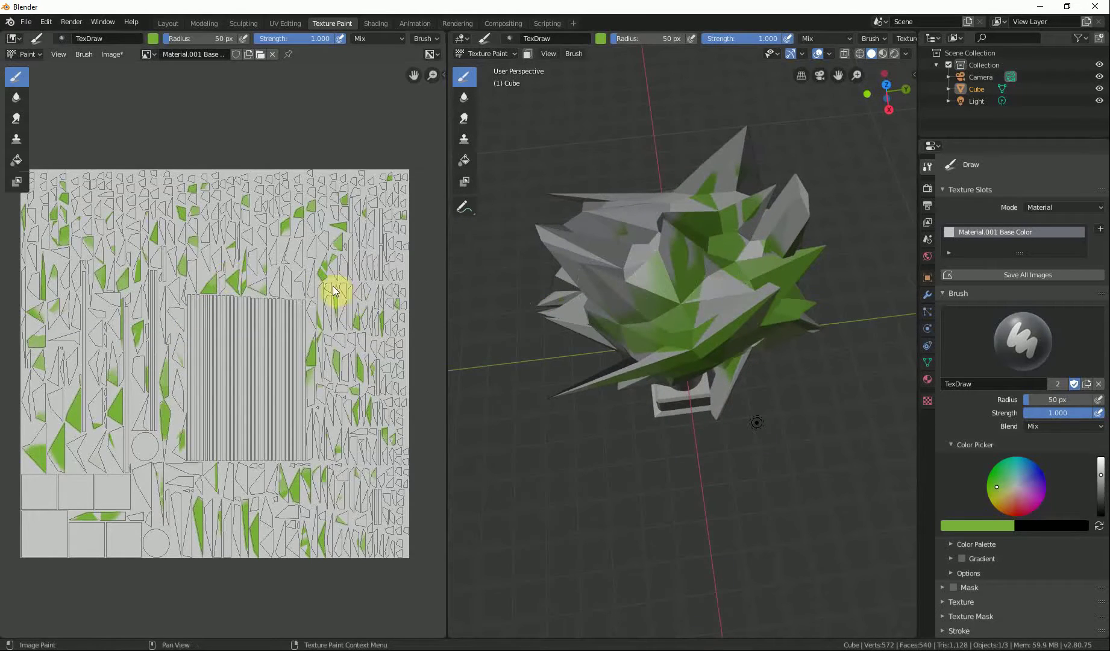
{"action": "mouse_move", "coordinate": [662, 297]}
{"action": "left_mouse_down"}
{"action": "mouse_move", "coordinate": [639, 248]}
{"action": "mouse_move", "coordinate": [760, 270]}
{"action": "left_mouse_up"}
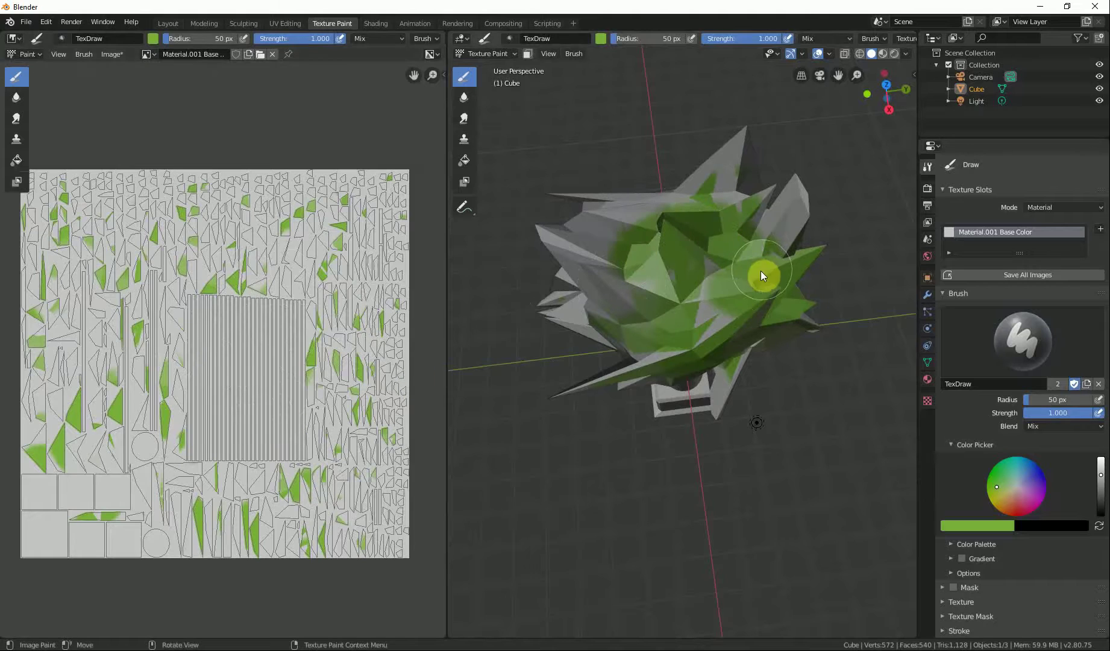
{"action": "middle_click_drag", "start_coordinate": [672, 340], "coordinate": [689, 149]}
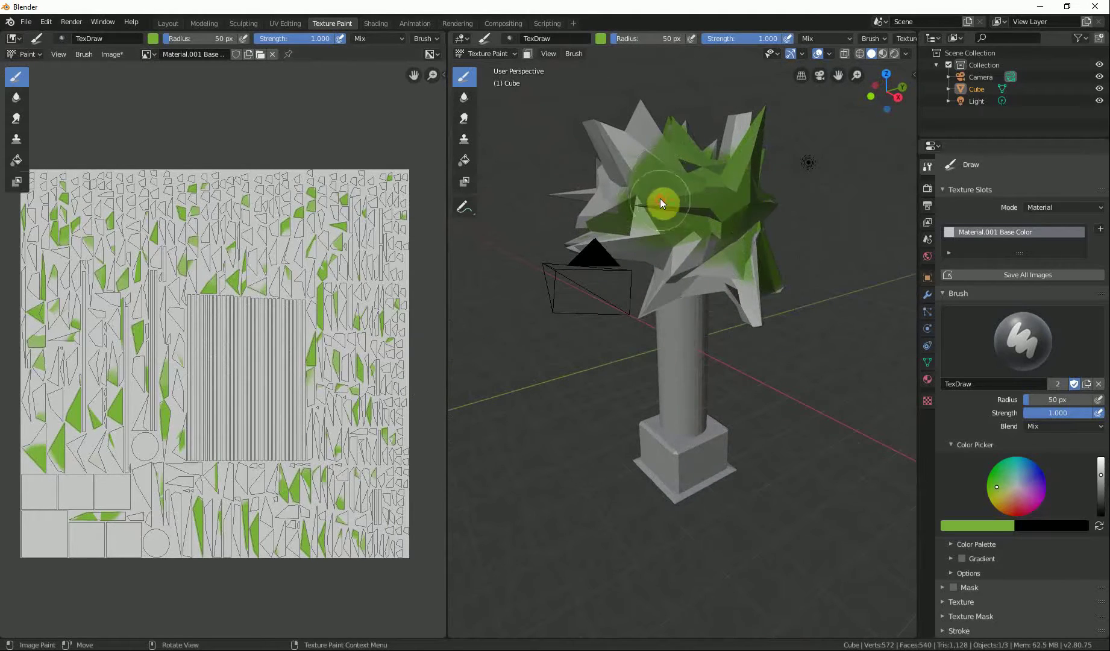
{"action": "middle_click_drag", "start_coordinate": [660, 199], "coordinate": [781, 197]}
{"action": "left_click_drag", "start_coordinate": [806, 192], "coordinate": [744, 161]}
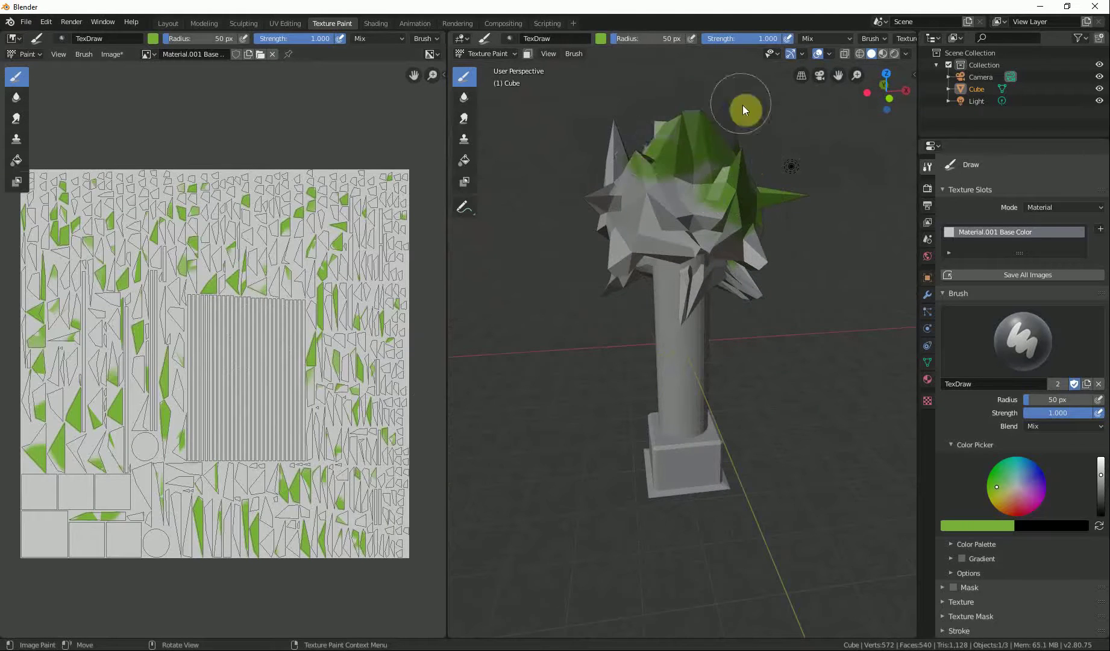
- Cover the crown's remaining grey upper faces, its tall spikes and the upper part of the leaf below them with green
{"action": "middle_click_drag", "start_coordinate": [646, 171], "coordinate": [769, 158]}
{"action": "mouse_move", "coordinate": [768, 158]}
{"action": "left_mouse_down"}
{"action": "mouse_move", "coordinate": [674, 194]}
{"action": "mouse_move", "coordinate": [734, 119]}
{"action": "left_mouse_up"}
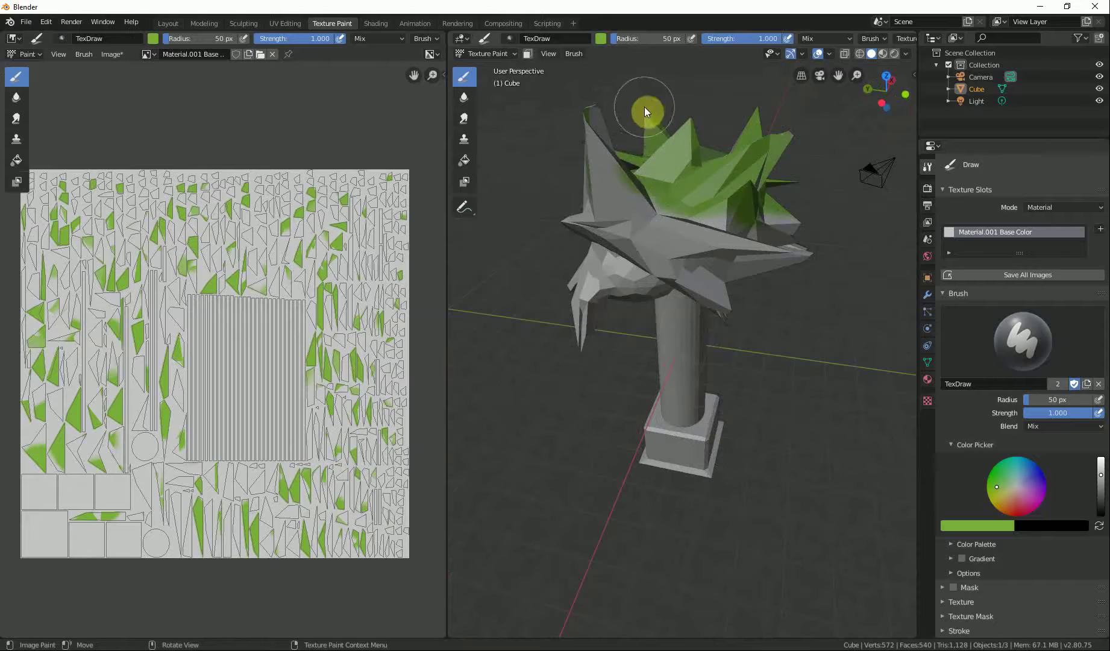
{"action": "mouse_move", "coordinate": [644, 106]}
{"action": "middle_mouse_down"}
{"action": "mouse_move", "coordinate": [660, 225]}
{"action": "mouse_move", "coordinate": [700, 297]}
{"action": "mouse_move", "coordinate": [683, 273]}
{"action": "middle_mouse_up"}
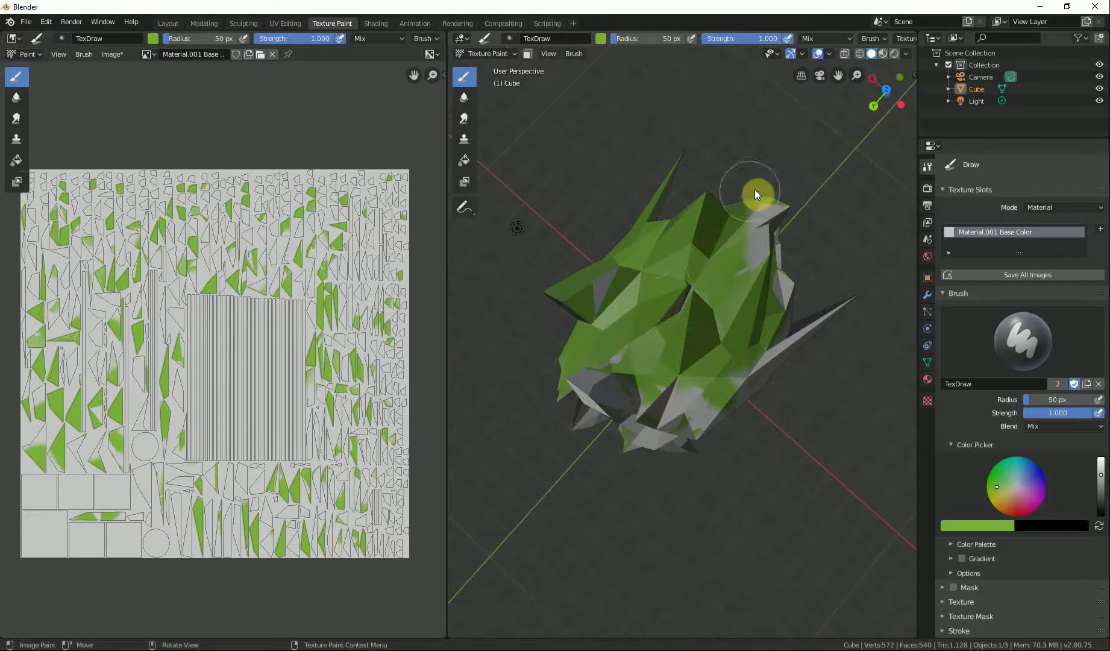
{"action": "left_click_drag", "start_coordinate": [755, 191], "coordinate": [735, 286]}
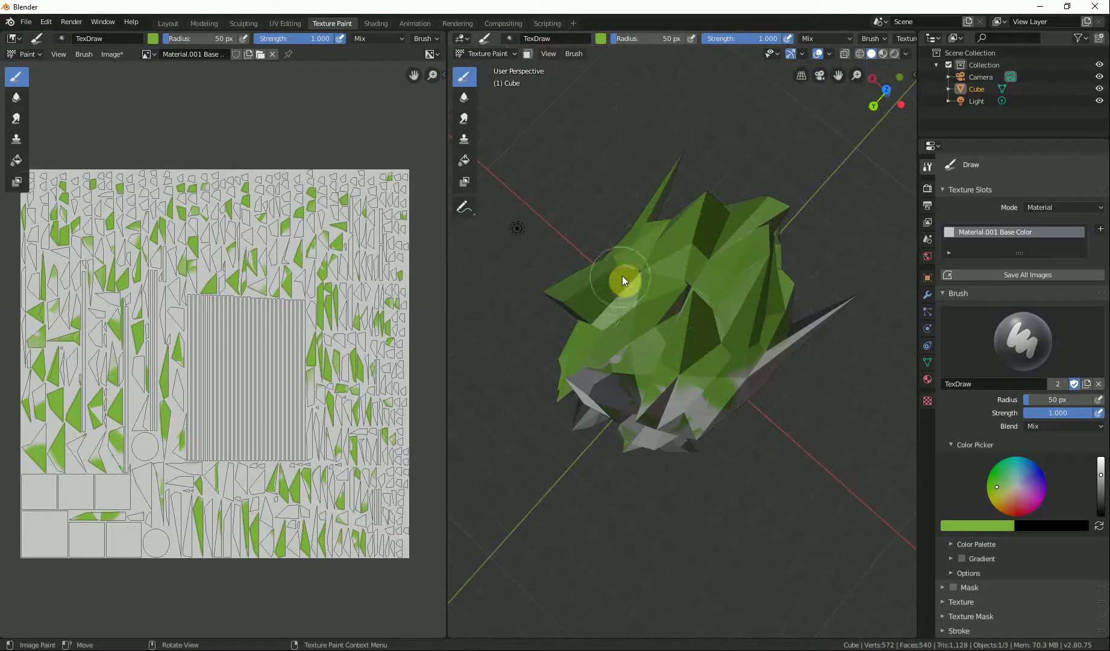
{"action": "middle_click_drag", "start_coordinate": [589, 373], "coordinate": [638, 126]}
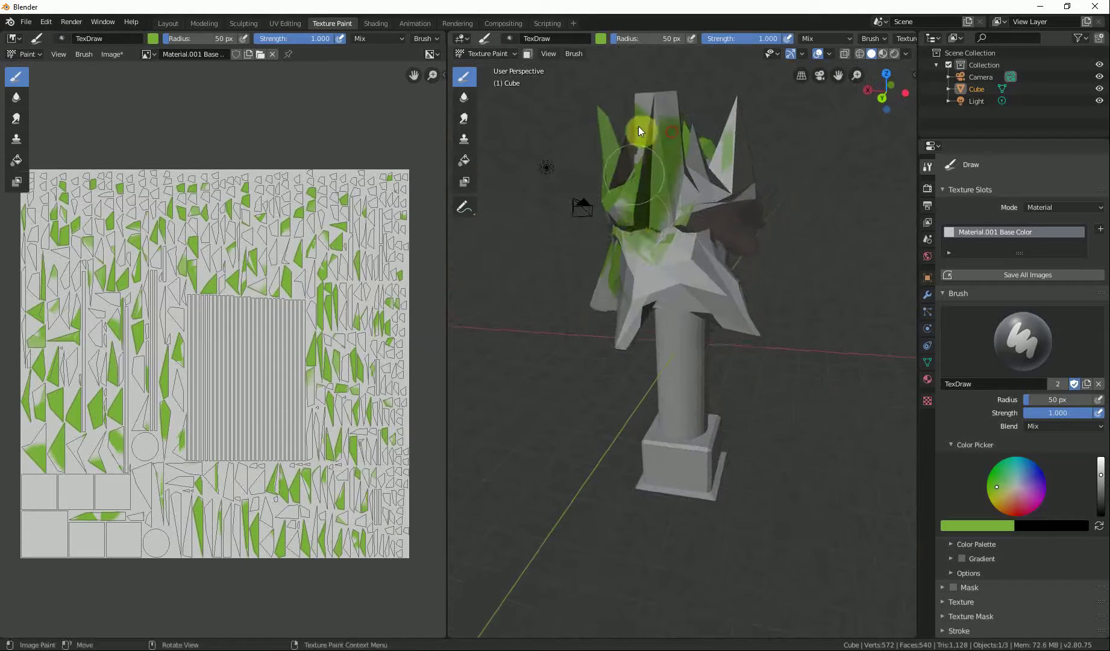
{"action": "left_click_drag", "start_coordinate": [683, 179], "coordinate": [640, 259]}
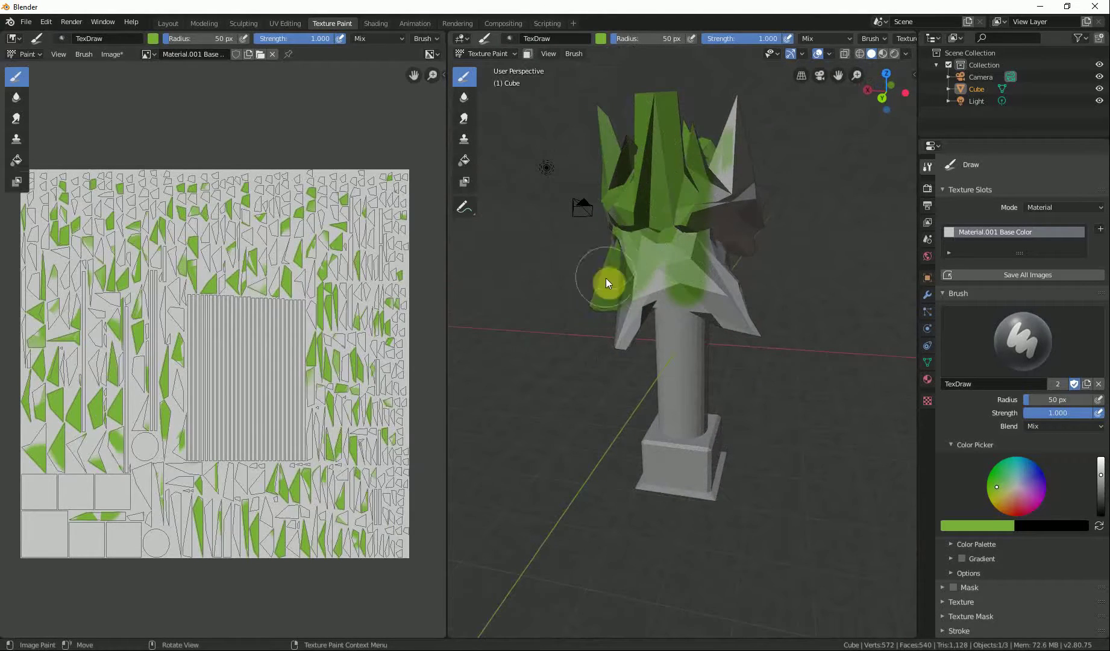
- Paint the crown's grey underside and the long outward spikes above the trunk green
{"action": "middle_click_drag", "start_coordinate": [659, 270], "coordinate": [615, 245]}
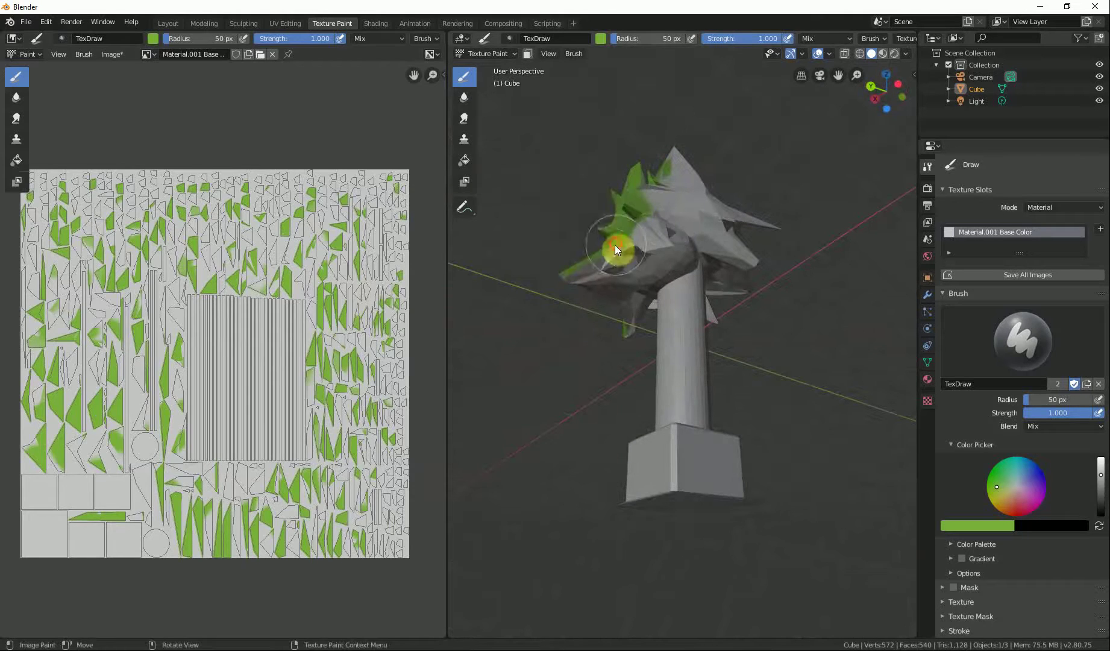
{"action": "left_click_drag", "start_coordinate": [622, 312], "coordinate": [631, 300]}
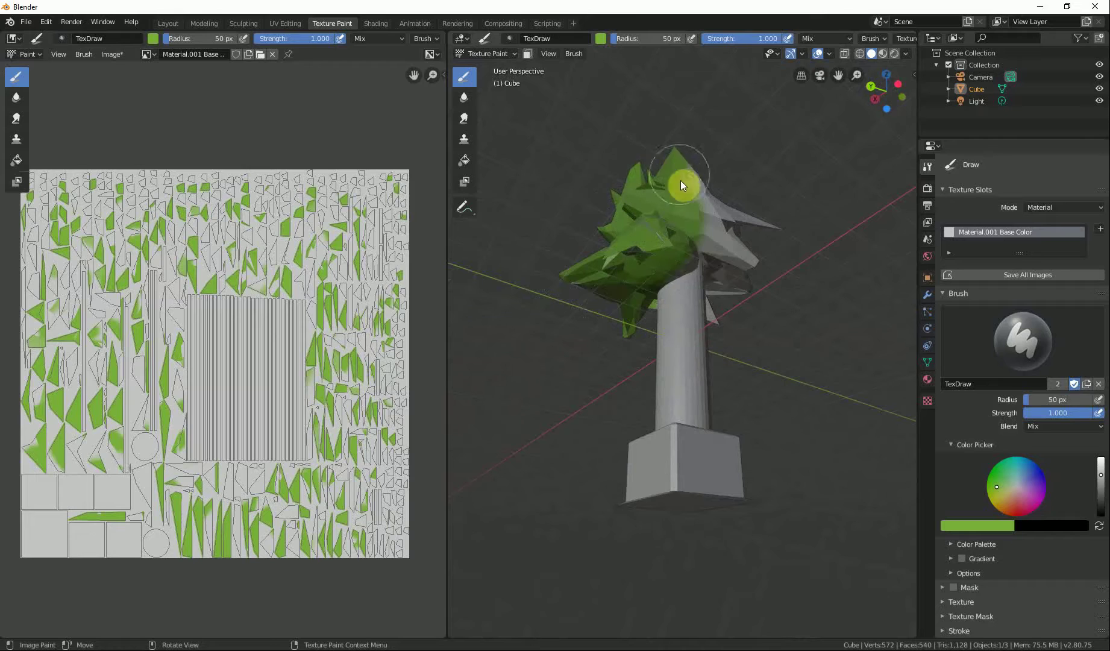
{"action": "middle_click_drag", "start_coordinate": [755, 239], "coordinate": [595, 279]}
{"action": "left_click_drag", "start_coordinate": [664, 240], "coordinate": [684, 250]}
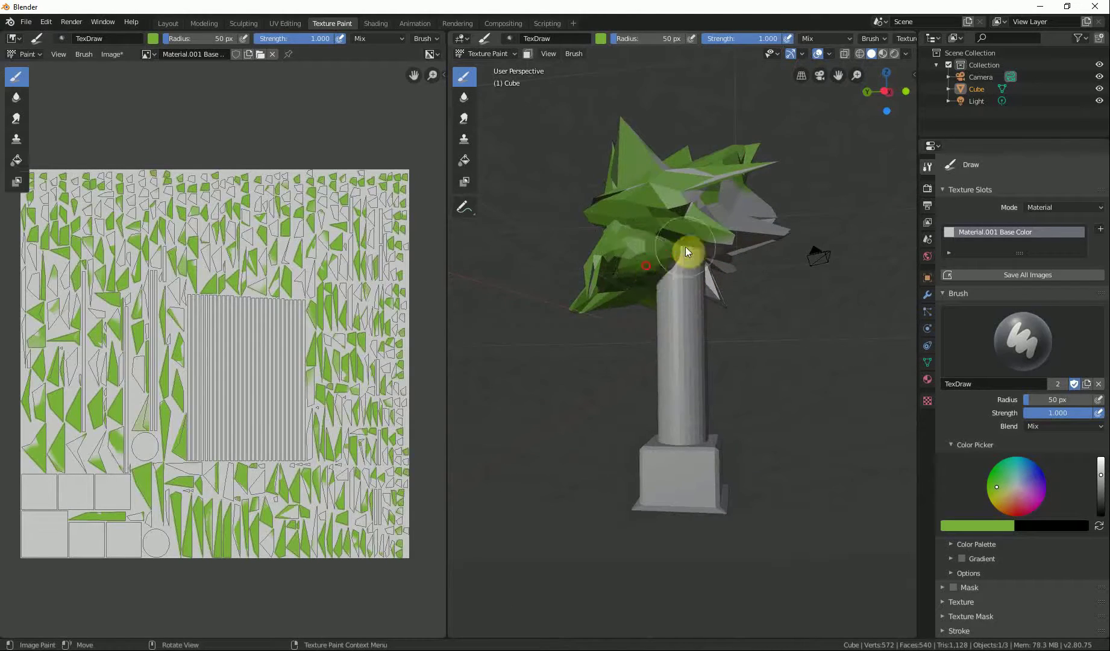
{"action": "middle_click_drag", "start_coordinate": [684, 251], "coordinate": [620, 198]}
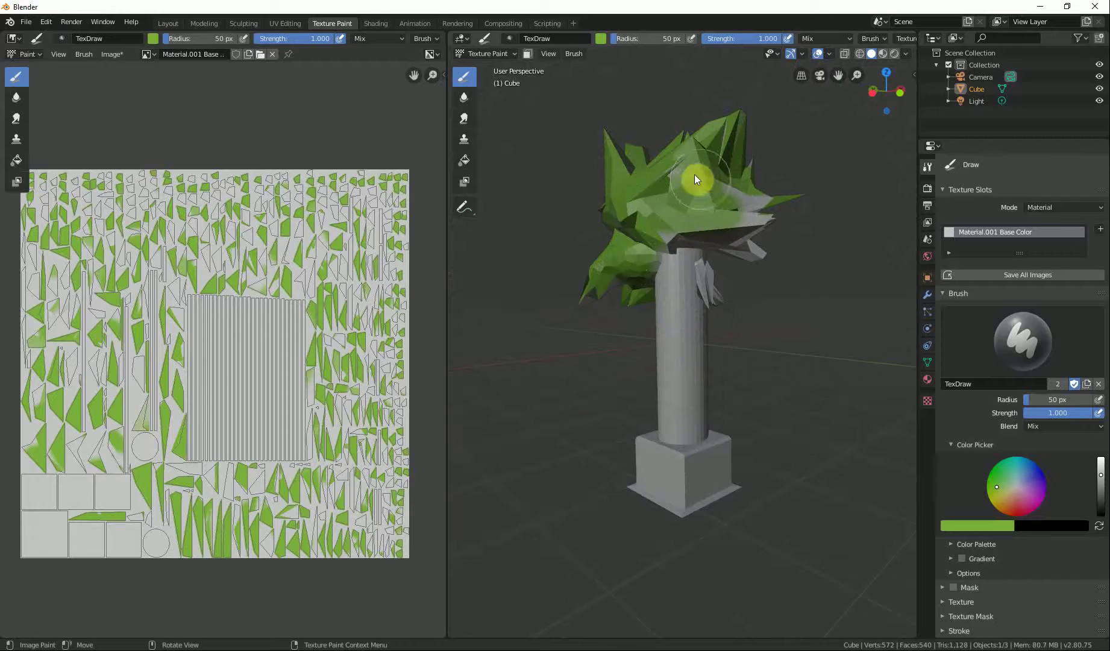
{"action": "left_click_drag", "start_coordinate": [699, 179], "coordinate": [684, 198]}
- Fill in green on the crown faces around the trunk top, the upper back spike and the low-hanging leaves
{"action": "middle_click_drag", "start_coordinate": [684, 199], "coordinate": [637, 169]}
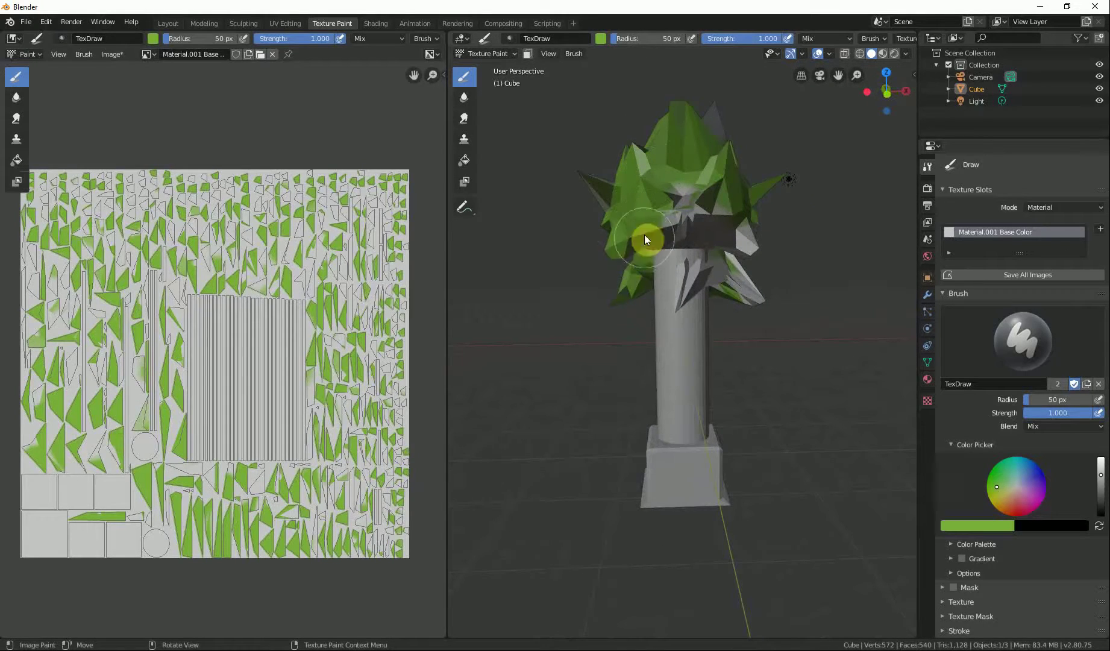
{"action": "left_click_drag", "start_coordinate": [645, 238], "coordinate": [688, 236]}
{"action": "left_click_drag", "start_coordinate": [708, 113], "coordinate": [743, 179]}
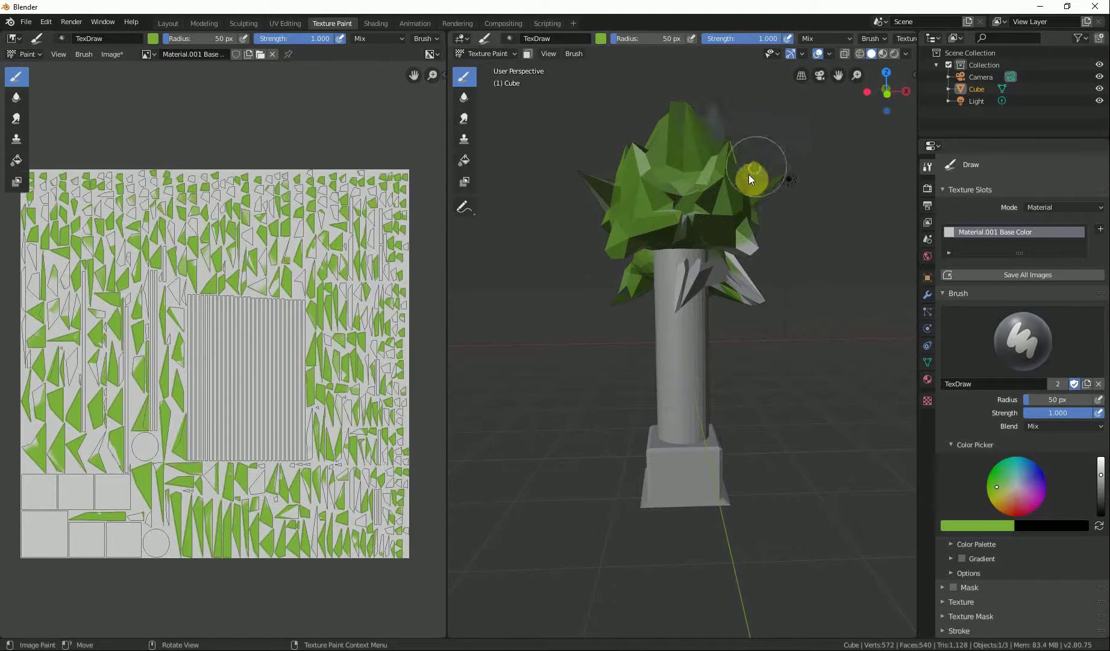
{"action": "mouse_move", "coordinate": [743, 178]}
{"action": "middle_mouse_down"}
{"action": "mouse_move", "coordinate": [691, 149]}
{"action": "mouse_move", "coordinate": [737, 211]}
{"action": "middle_mouse_up"}
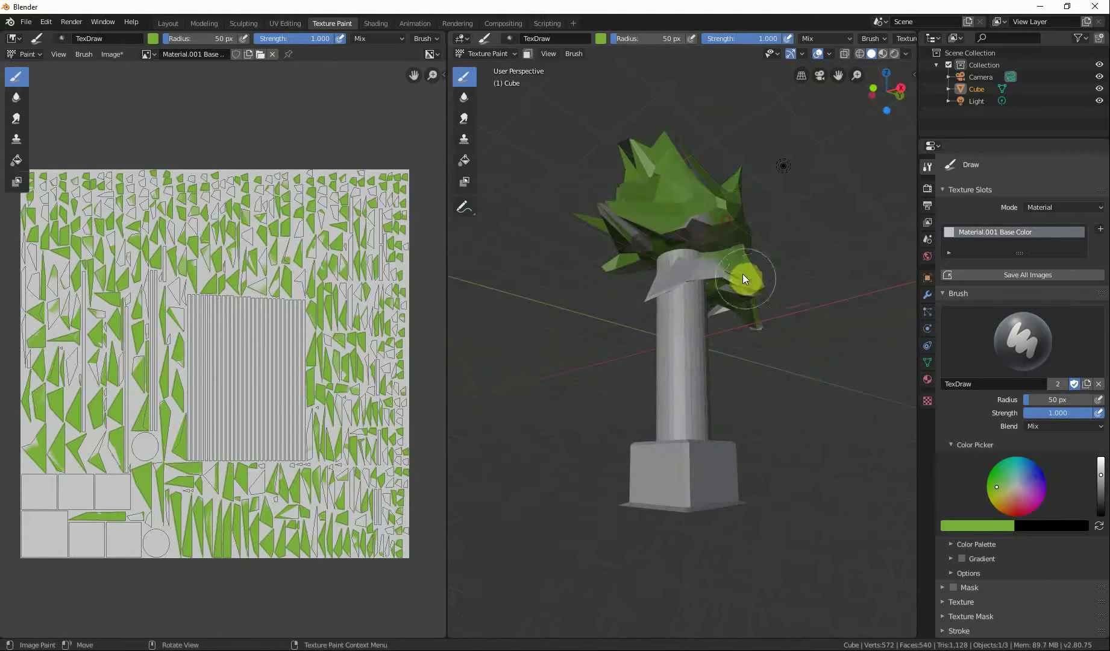
{"action": "left_click_drag", "start_coordinate": [709, 241], "coordinate": [687, 225]}
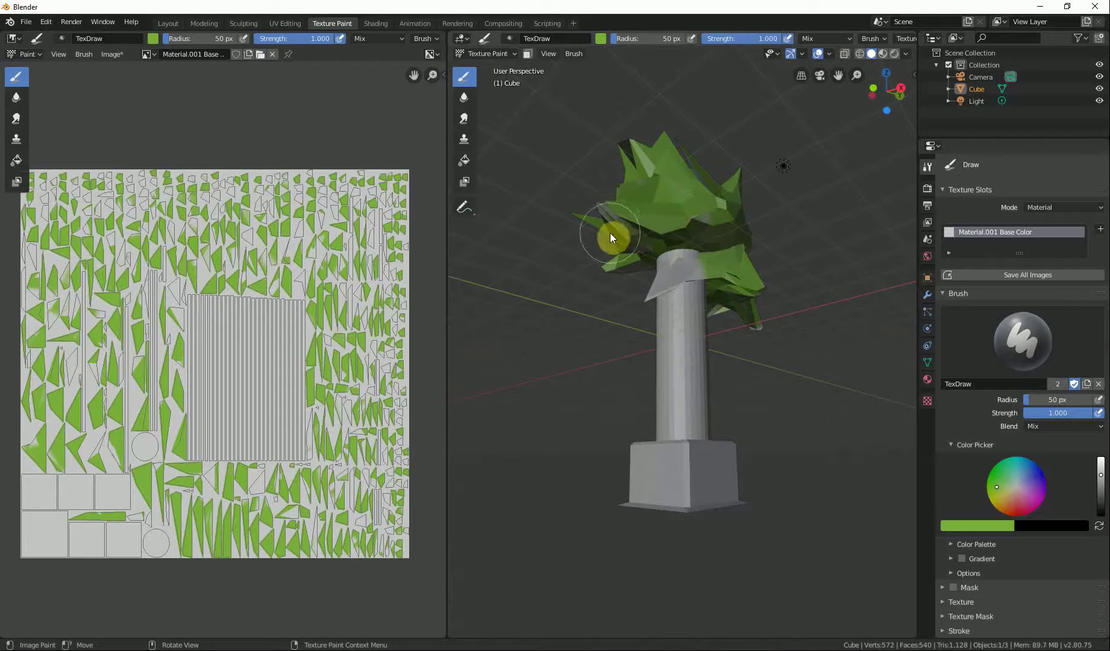
- Touch up the leftover grey patches around the whole crown with green from several viewing angles
{"action": "middle_click_drag", "start_coordinate": [622, 209], "coordinate": [786, 267]}
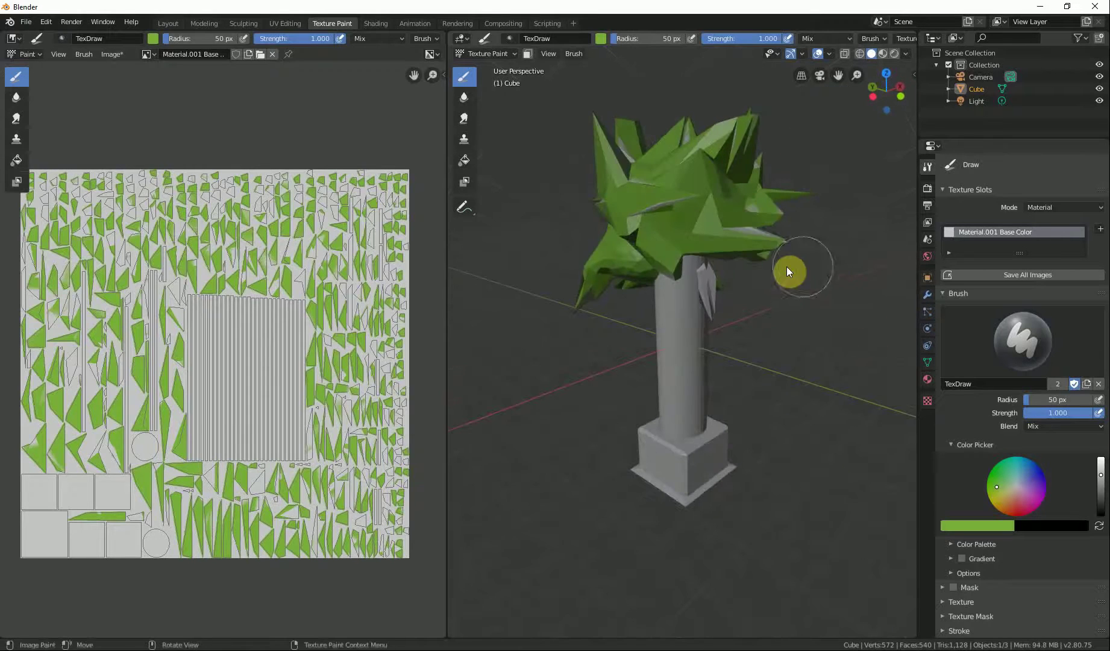
{"action": "middle_click_drag", "start_coordinate": [726, 223], "coordinate": [658, 221]}
{"action": "middle_click_drag", "start_coordinate": [628, 145], "coordinate": [676, 206]}
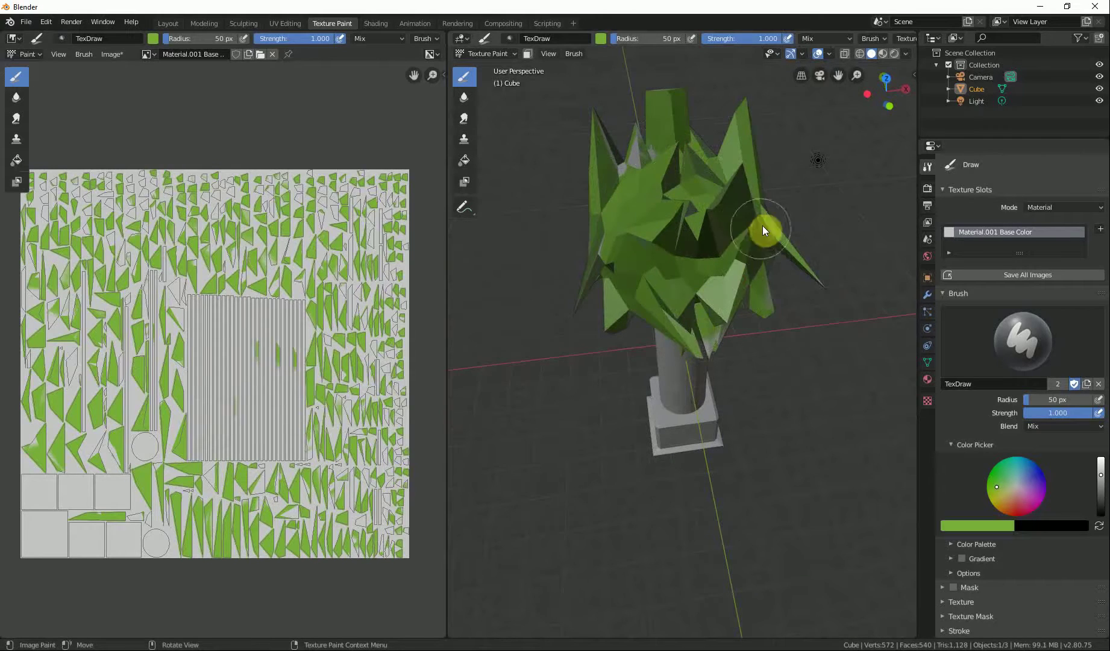
{"action": "middle_click_drag", "start_coordinate": [763, 228], "coordinate": [697, 240]}
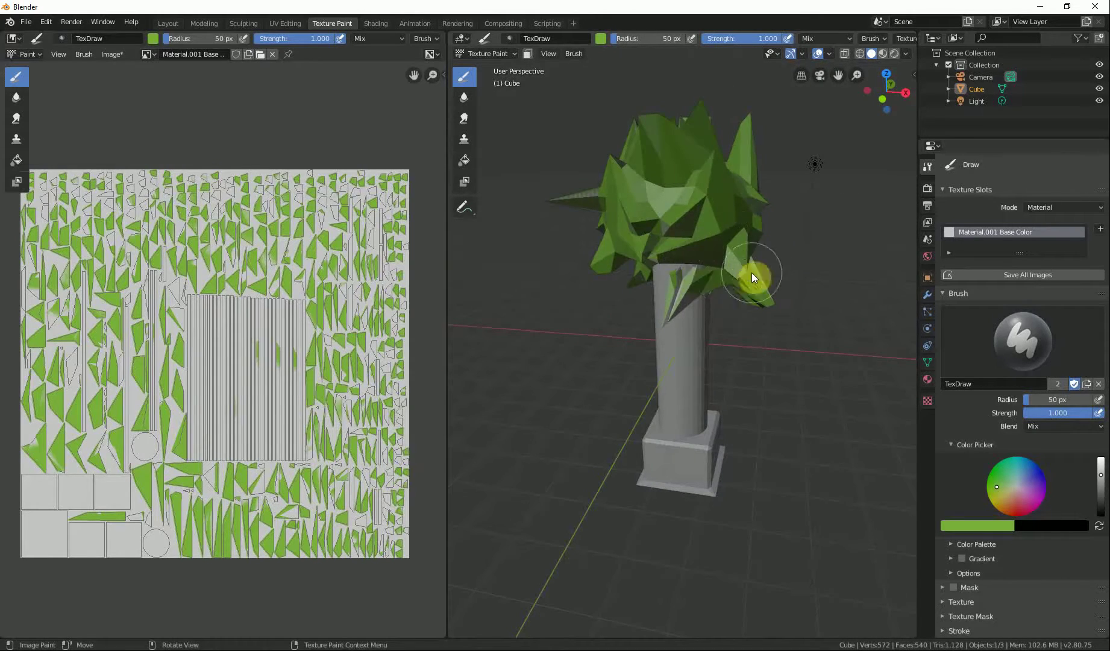
{"action": "middle_click_drag", "start_coordinate": [680, 296], "coordinate": [656, 313]}
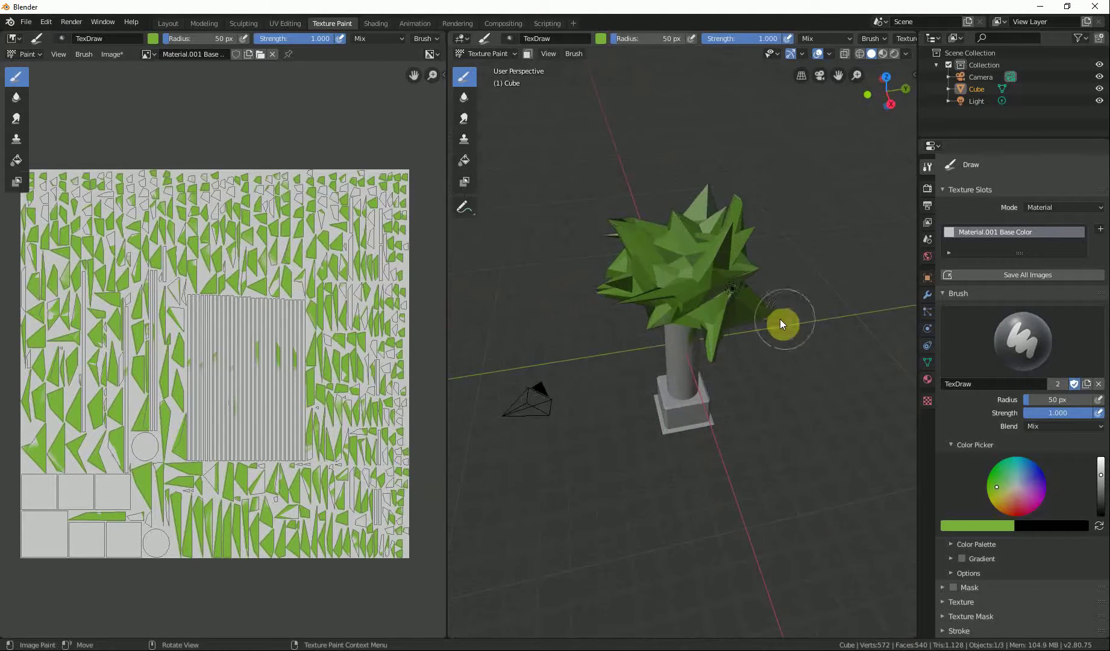
{"action": "middle_click_drag", "start_coordinate": [779, 319], "coordinate": [745, 230]}
- Set the brush colour to a very dark reddish brown for the trunk
{"action": "scroll", "coordinate": [661, 433], "scroll_direction": "up", "scroll_amount": 6}
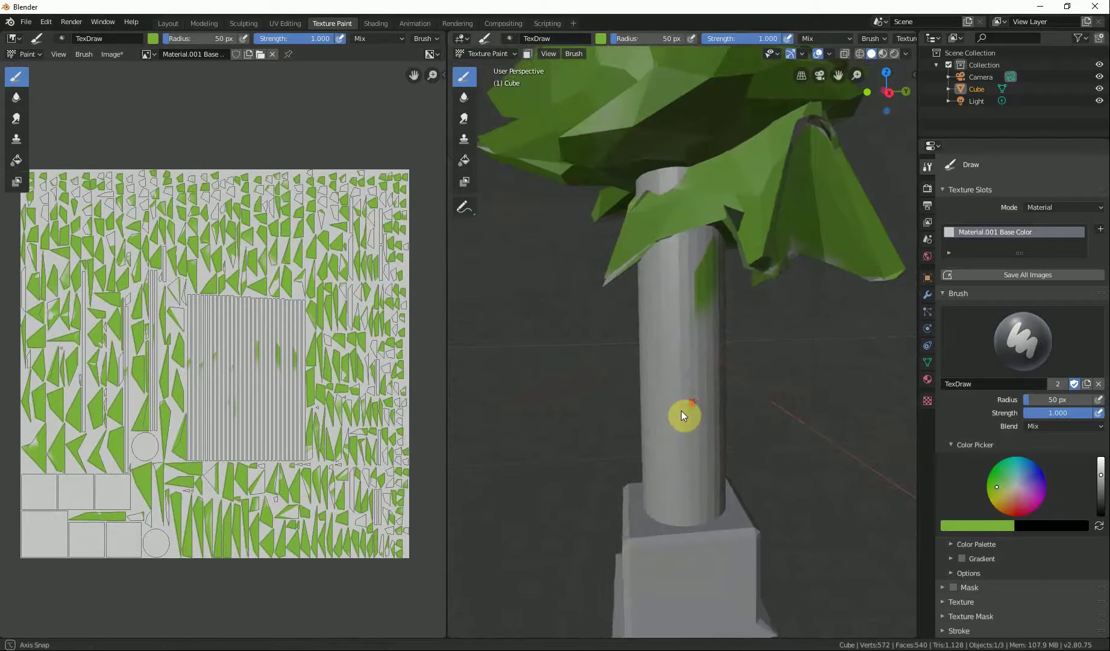
{"action": "scroll", "coordinate": [680, 410], "scroll_direction": "down", "scroll_amount": 5}
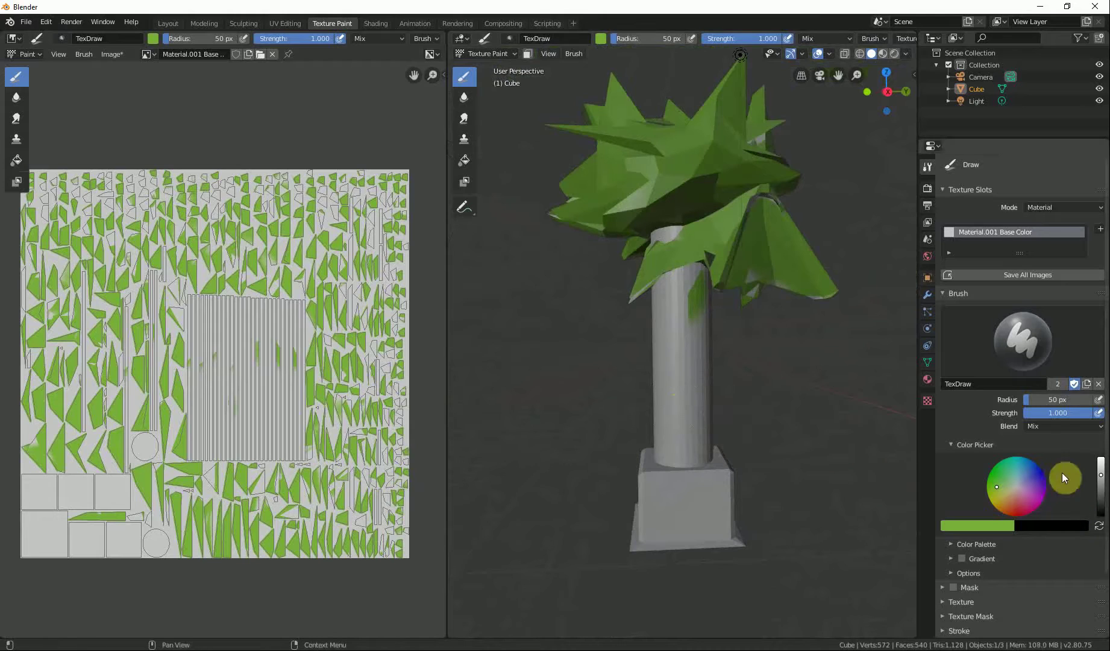
{"action": "left_click", "coordinate": [1010, 505]}
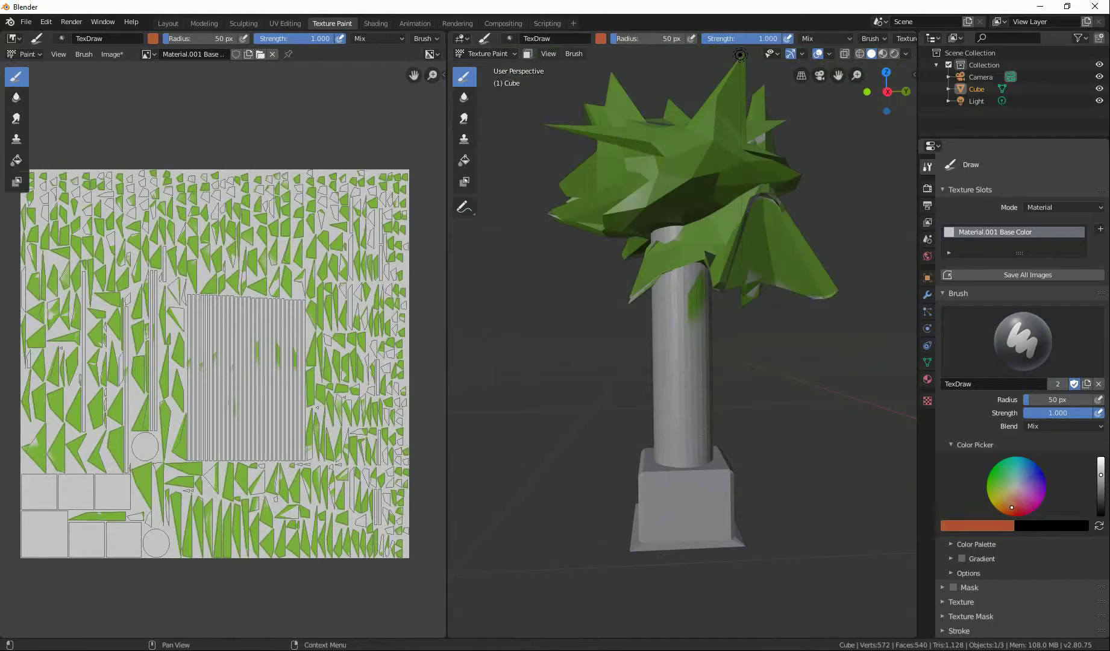
{"action": "mouse_move", "coordinate": [1011, 507]}
{"action": "left_mouse_down"}
{"action": "mouse_move", "coordinate": [1014, 493]}
{"action": "mouse_move", "coordinate": [1026, 502]}
{"action": "mouse_move", "coordinate": [1013, 494]}
{"action": "left_mouse_up"}
{"action": "left_click_drag", "start_coordinate": [1102, 503], "coordinate": [1100, 506]}
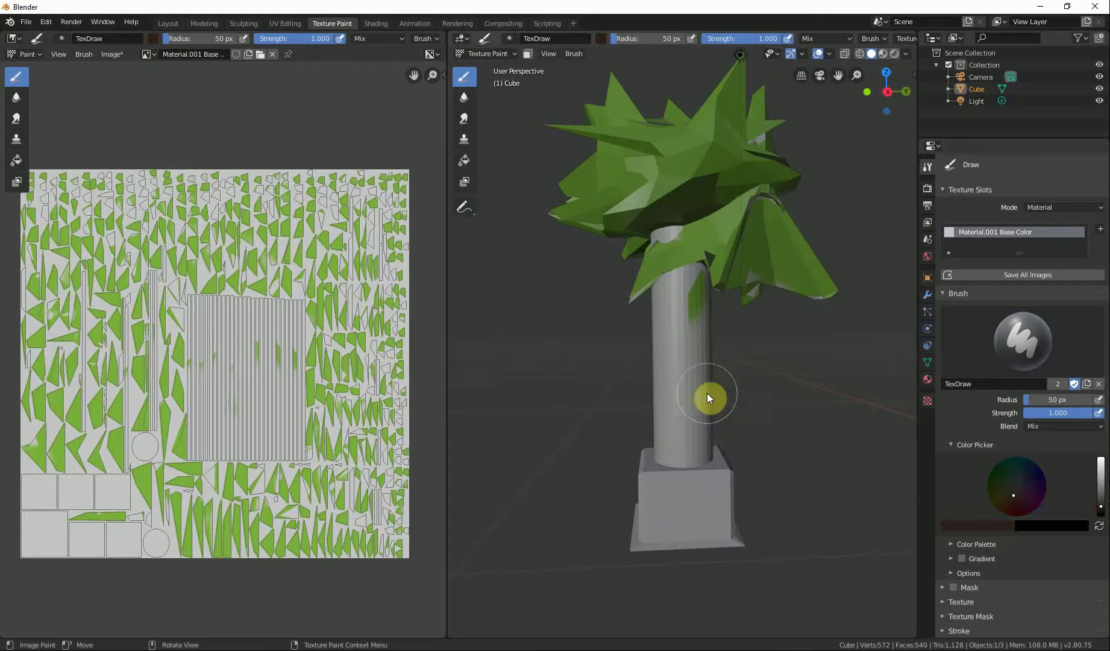
- Paint dark brown strokes around the middle of the trunk directly on the model
{"action": "left_click_drag", "start_coordinate": [680, 351], "coordinate": [690, 371]}
{"action": "scroll", "coordinate": [690, 371], "scroll_direction": "up", "scroll_amount": 2}
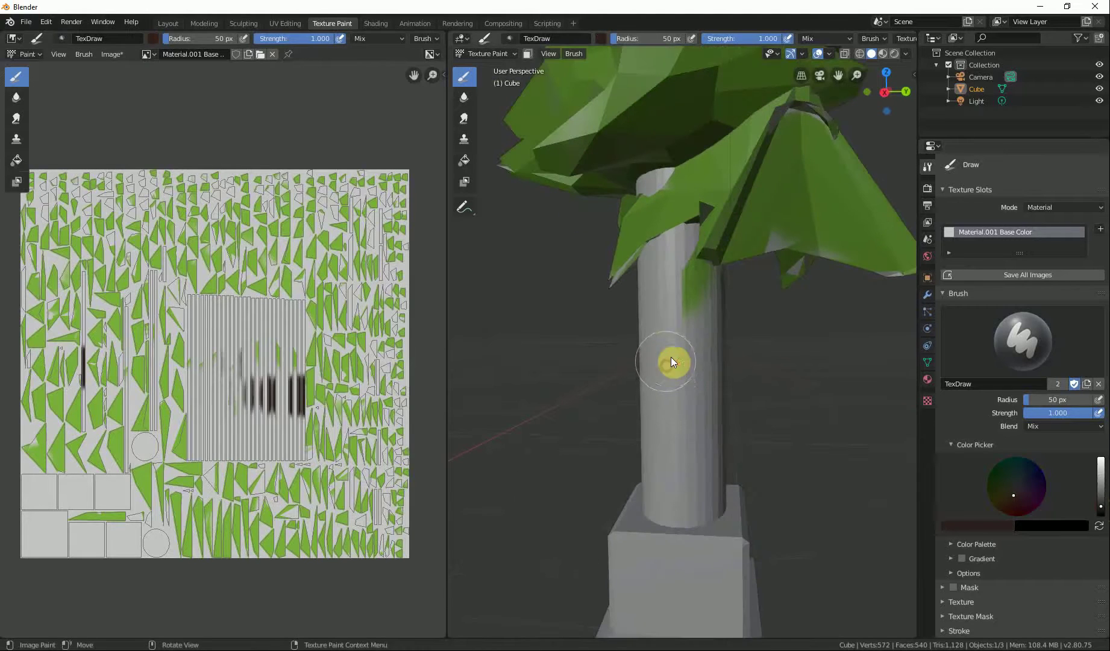
{"action": "left_click_drag", "start_coordinate": [690, 365], "coordinate": [675, 385]}
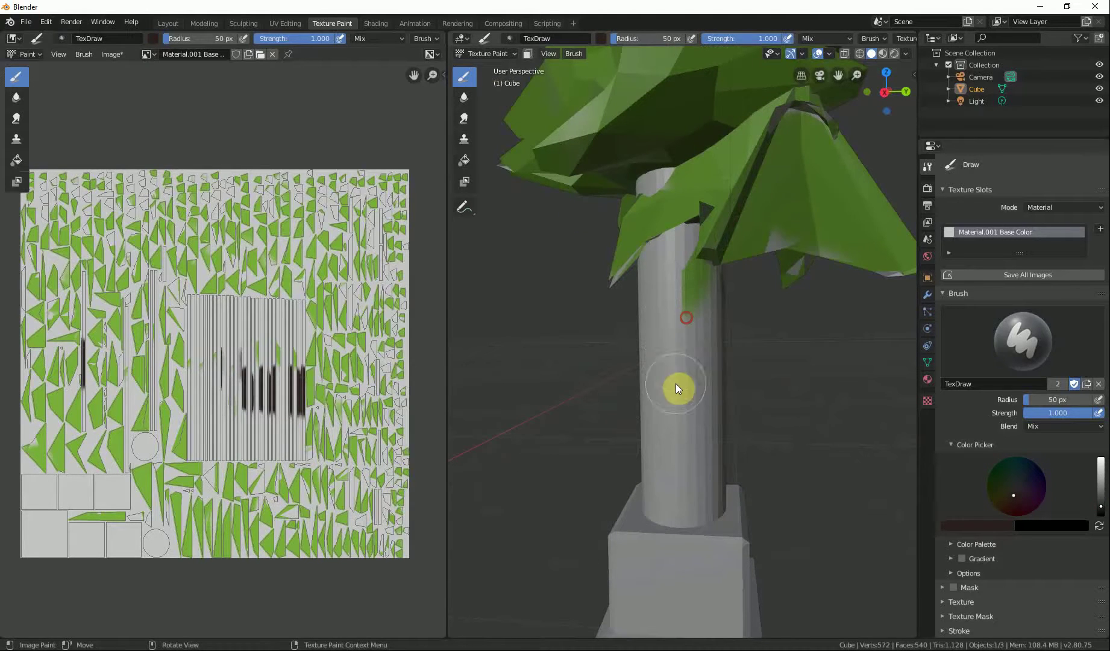
{"action": "mouse_move", "coordinate": [675, 385]}
{"action": "middle_mouse_down"}
{"action": "mouse_move", "coordinate": [687, 401]}
{"action": "mouse_move", "coordinate": [790, 414]}
{"action": "mouse_move", "coordinate": [896, 399]}
{"action": "mouse_move", "coordinate": [724, 358]}
{"action": "mouse_move", "coordinate": [592, 388]}
{"action": "mouse_move", "coordinate": [629, 417]}
{"action": "mouse_move", "coordinate": [546, 408]}
{"action": "middle_mouse_up"}
{"action": "left_click", "coordinate": [736, 384]}
- Paint dark brown over the central part of the large block of trunk strips in the base colour image
{"action": "scroll", "coordinate": [340, 393], "scroll_direction": "up", "scroll_amount": 2}
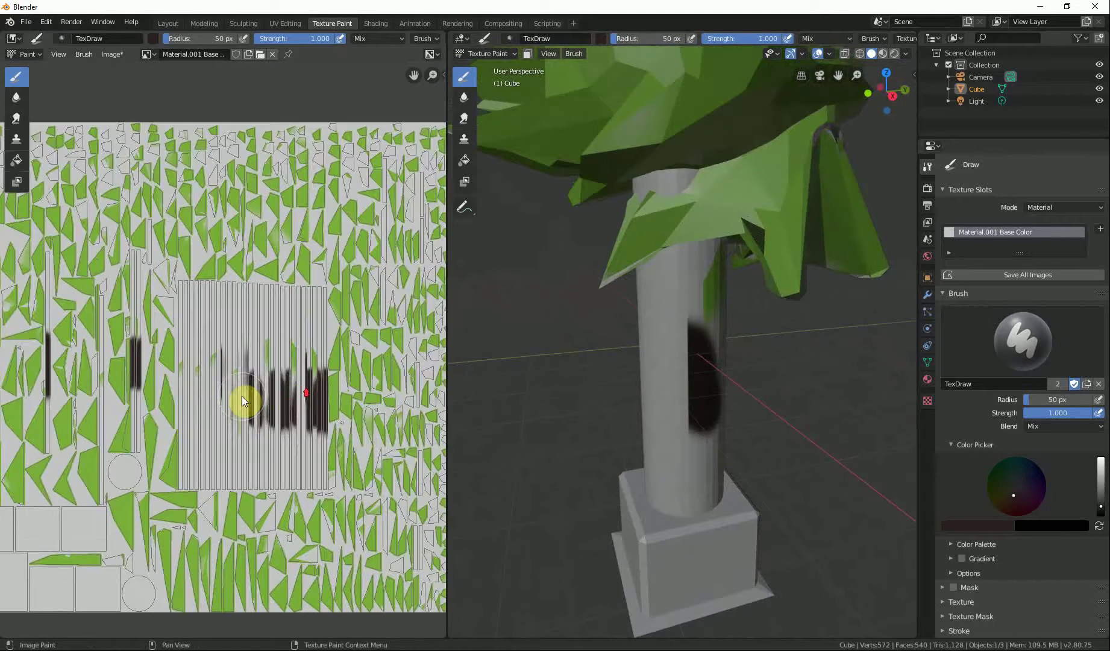
{"action": "scroll", "coordinate": [294, 378], "scroll_direction": "up", "scroll_amount": 3}
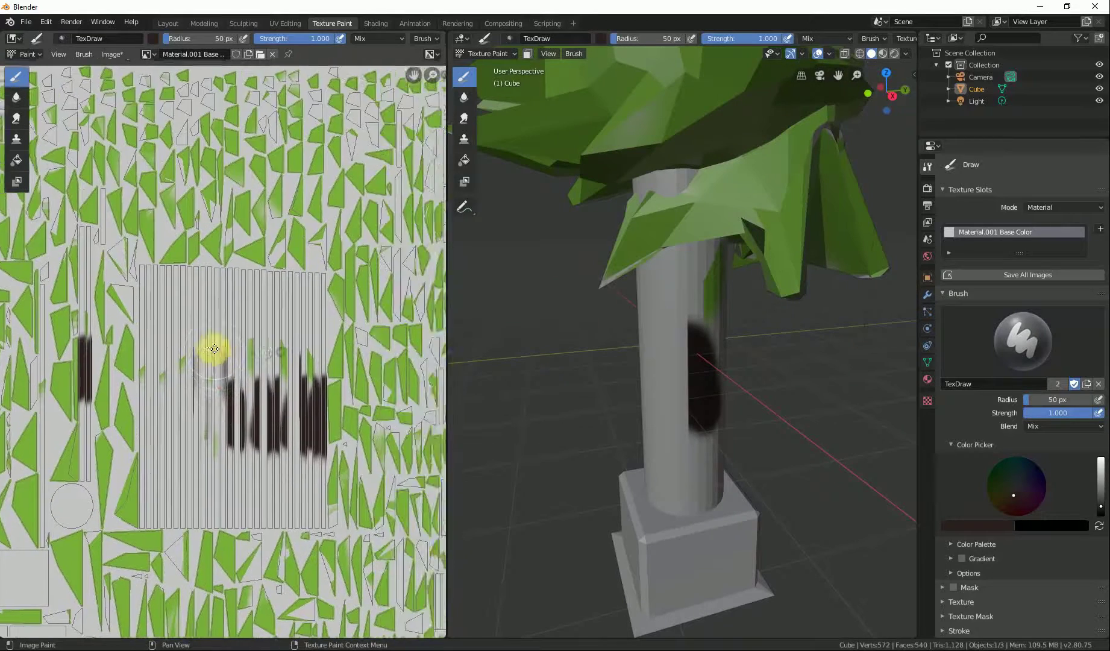
{"action": "middle_click_drag", "start_coordinate": [678, 428], "coordinate": [619, 457]}
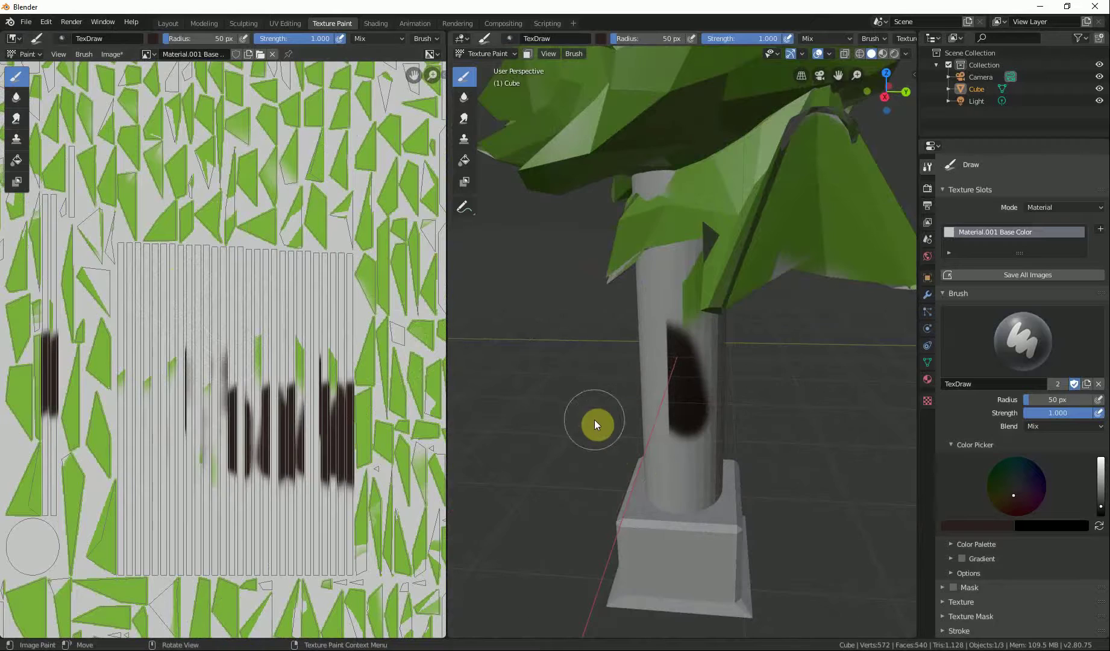
{"action": "mouse_move", "coordinate": [594, 420]}
{"action": "middle_mouse_down"}
{"action": "mouse_move", "coordinate": [636, 421]}
{"action": "mouse_move", "coordinate": [624, 402]}
{"action": "mouse_move", "coordinate": [661, 372]}
{"action": "middle_mouse_up"}
{"action": "scroll", "coordinate": [656, 228], "scroll_direction": "up", "scroll_amount": 5}
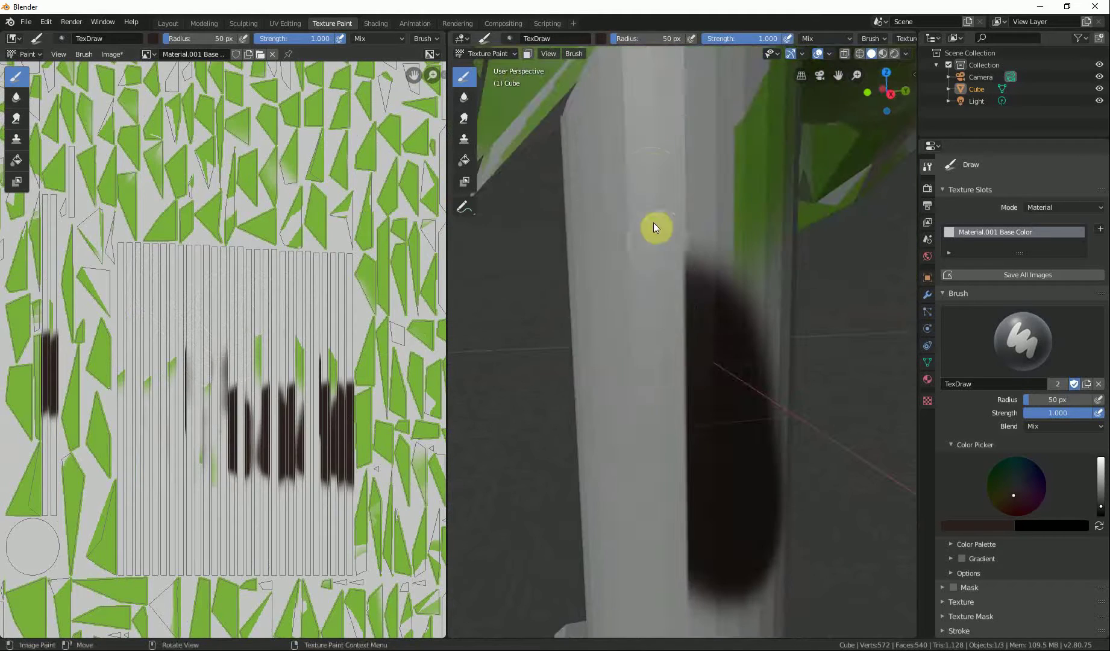
{"action": "scroll", "coordinate": [673, 379], "scroll_direction": "down", "scroll_amount": 5}
{"action": "mouse_move", "coordinate": [244, 355]}
{"action": "left_mouse_down"}
{"action": "mouse_move", "coordinate": [256, 389]}
{"action": "mouse_move", "coordinate": [216, 337]}
{"action": "mouse_move", "coordinate": [310, 299]}
{"action": "mouse_move", "coordinate": [178, 285]}
{"action": "mouse_move", "coordinate": [163, 407]}
{"action": "mouse_move", "coordinate": [199, 313]}
{"action": "left_mouse_up"}
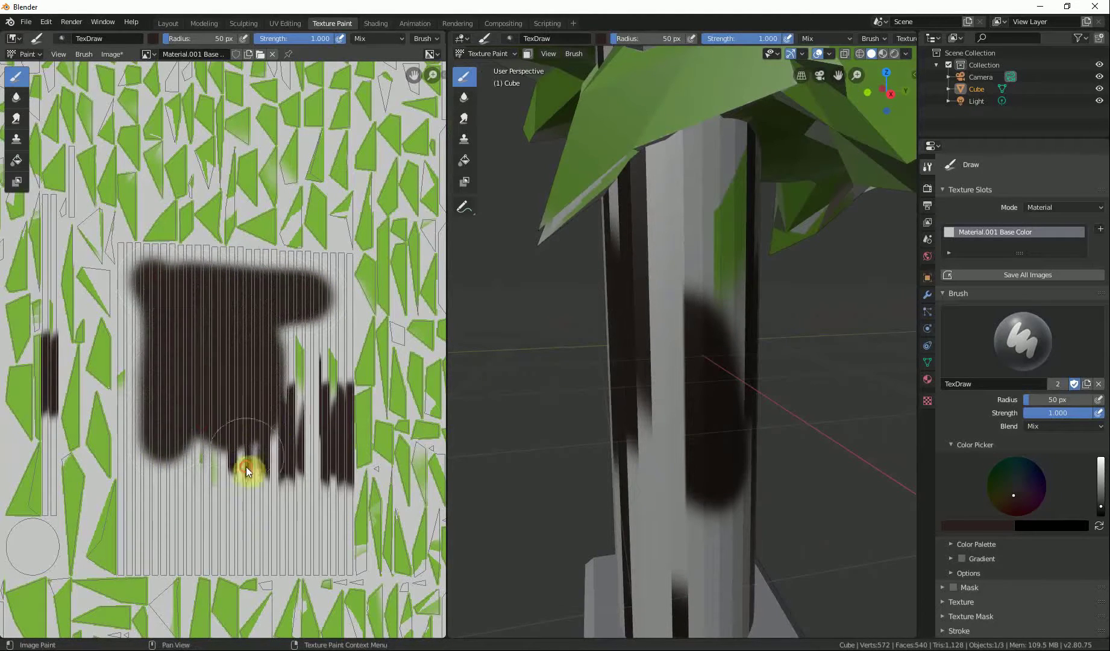
{"action": "mouse_move", "coordinate": [247, 466]}
{"action": "left_mouse_down"}
{"action": "mouse_move", "coordinate": [217, 435]}
{"action": "mouse_move", "coordinate": [235, 449]}
{"action": "mouse_move", "coordinate": [285, 391]}
{"action": "mouse_move", "coordinate": [285, 495]}
{"action": "mouse_move", "coordinate": [300, 364]}
{"action": "mouse_move", "coordinate": [308, 456]}
{"action": "left_mouse_up"}
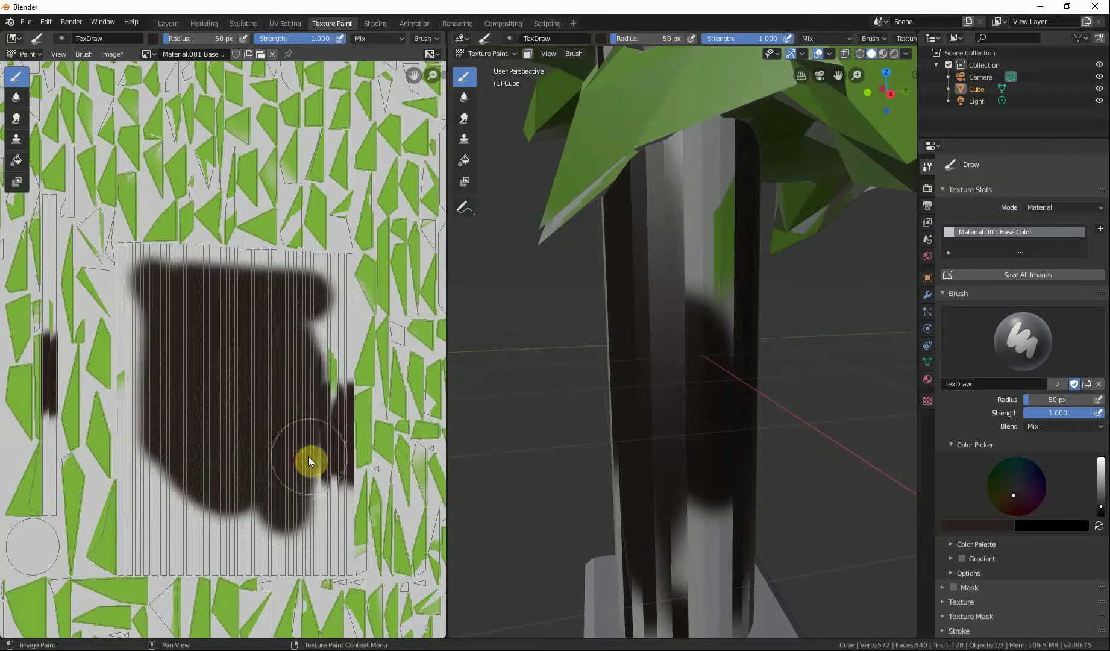
- Change the brush falloff to the constant curve for hard-edged strokes
{"action": "scroll", "coordinate": [304, 422], "scroll_direction": "up", "scroll_amount": 5}
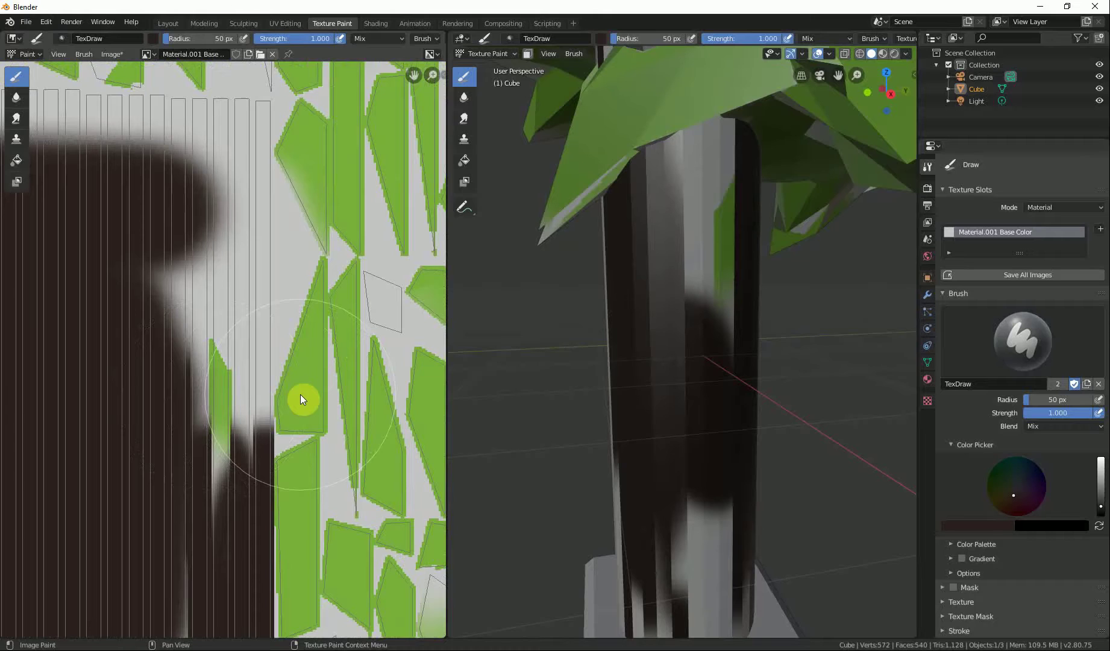
{"action": "scroll", "coordinate": [1078, 518], "scroll_direction": "down", "scroll_amount": 3}
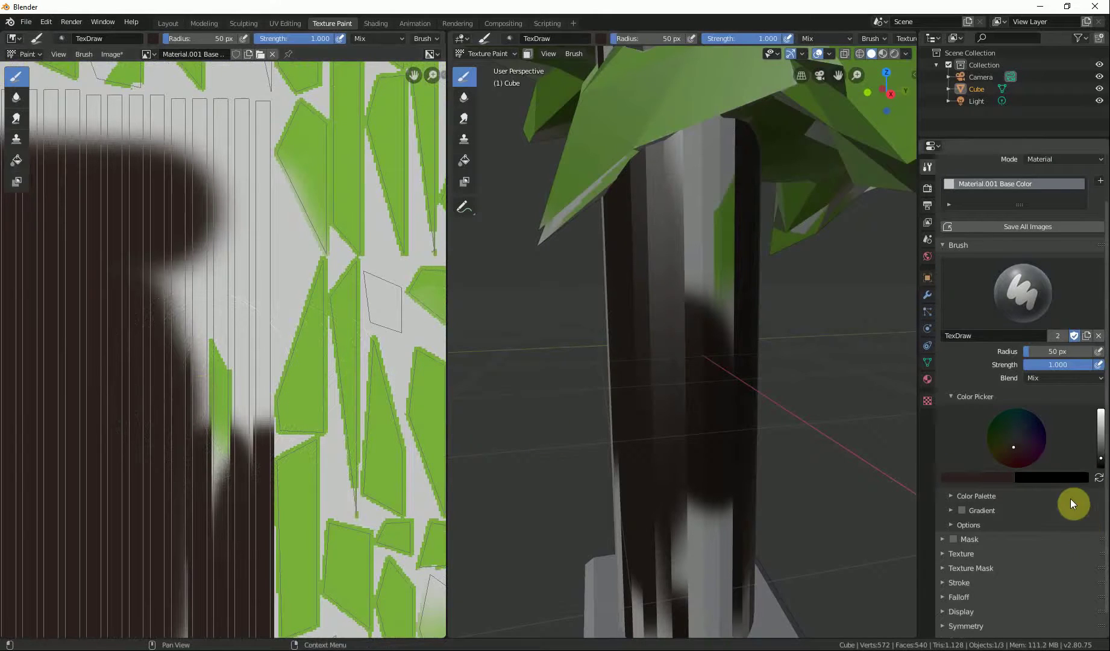
{"action": "scroll", "coordinate": [1072, 503], "scroll_direction": "down", "scroll_amount": 1}
{"action": "left_click", "coordinate": [970, 572]}
{"action": "scroll", "coordinate": [979, 565], "scroll_direction": "down", "scroll_amount": 6}
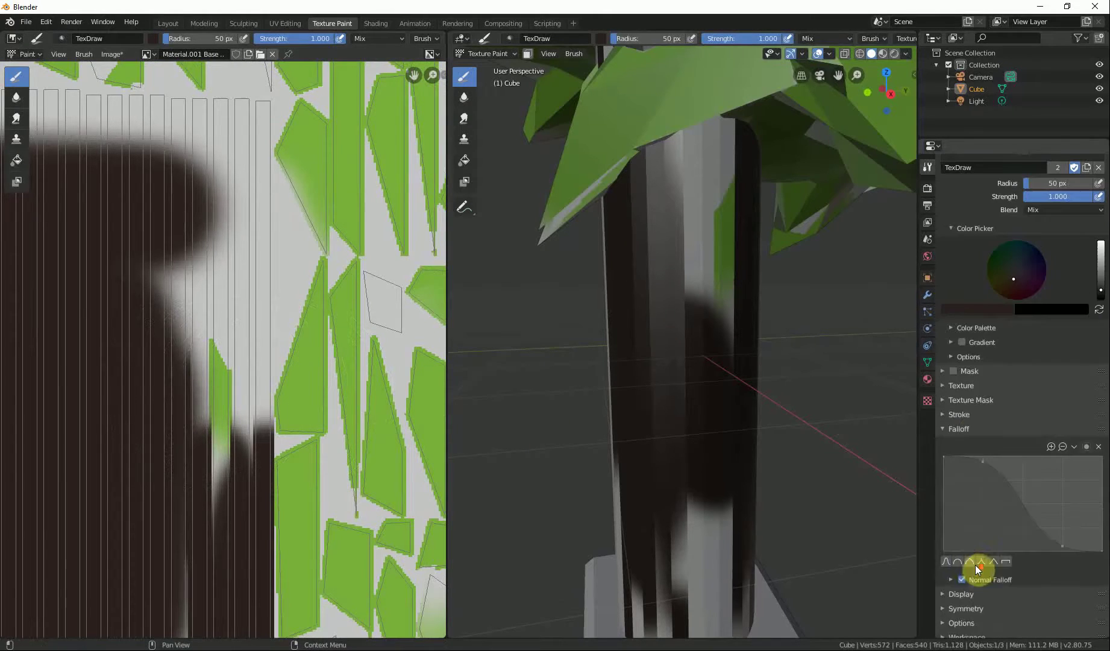
{"action": "left_click", "coordinate": [1006, 555]}
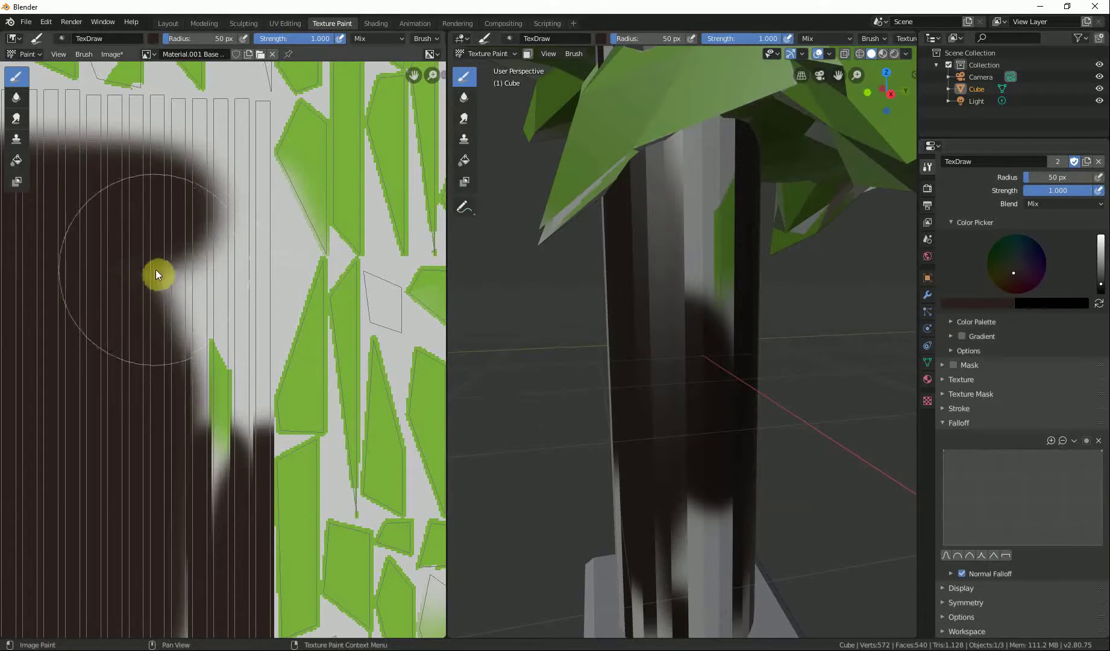
- Cover the grey and green patches on the upper right strips of the trunk block with dark brown
{"action": "left_click", "coordinate": [170, 271]}
{"action": "mouse_move", "coordinate": [167, 409]}
{"action": "left_mouse_down"}
{"action": "mouse_move", "coordinate": [171, 440]}
{"action": "mouse_move", "coordinate": [198, 219]}
{"action": "mouse_move", "coordinate": [192, 185]}
{"action": "mouse_move", "coordinate": [178, 189]}
{"action": "left_mouse_up"}
{"action": "middle_click_drag", "start_coordinate": [177, 190], "coordinate": [340, 314]}
- Set the brush radius to 20 px and paint the upper ends of the trunk block's strips dark brown
{"action": "scroll", "coordinate": [1064, 431], "scroll_direction": "up", "scroll_amount": 8}
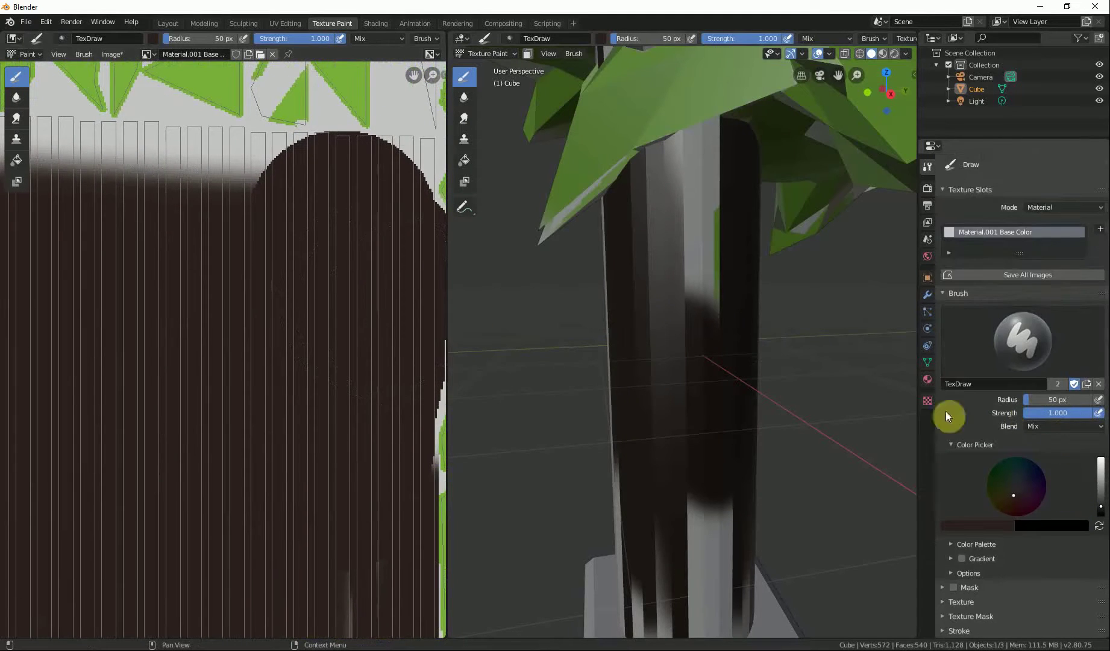
{"action": "left_click", "coordinate": [1042, 399]}
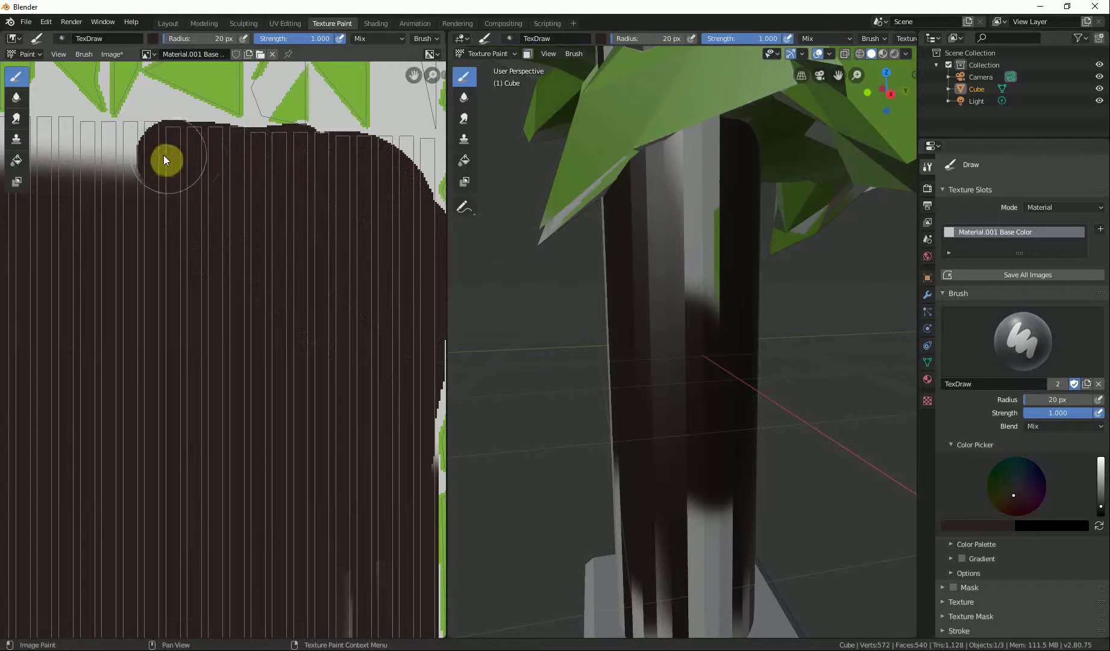
{"action": "left_click_drag", "start_coordinate": [81, 158], "coordinate": [403, 162]}
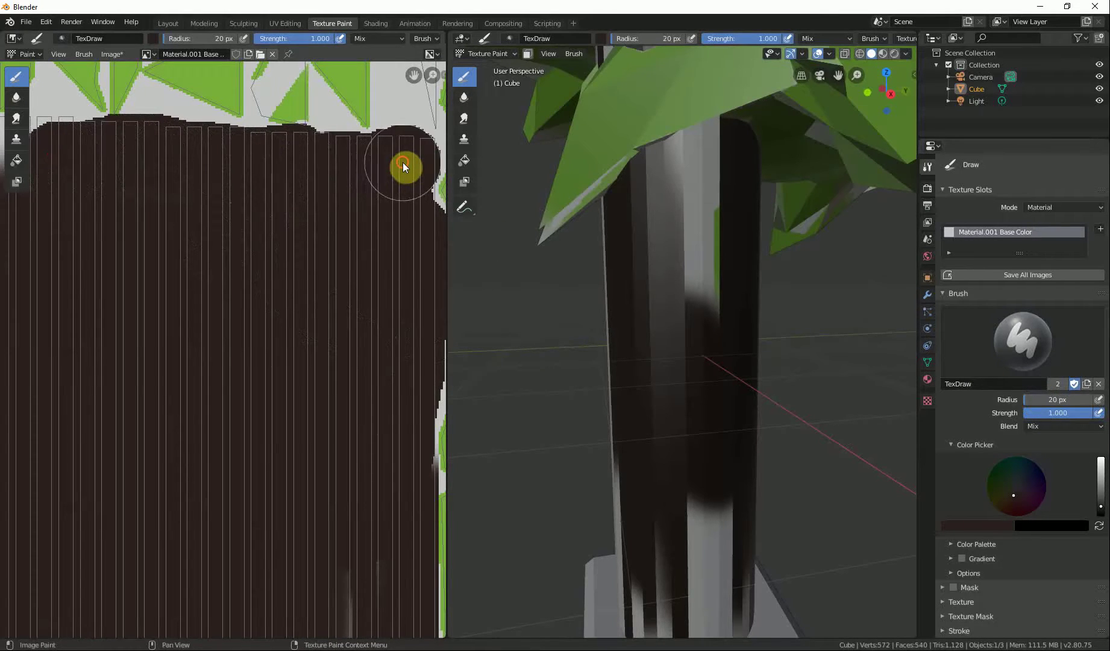
{"action": "scroll", "coordinate": [302, 328], "scroll_direction": "down", "scroll_amount": 3}
- Paint the left edge and lower left ends of the trunk block's strips dark brown in the image
{"action": "scroll", "coordinate": [302, 328], "scroll_direction": "up", "scroll_amount": 2}
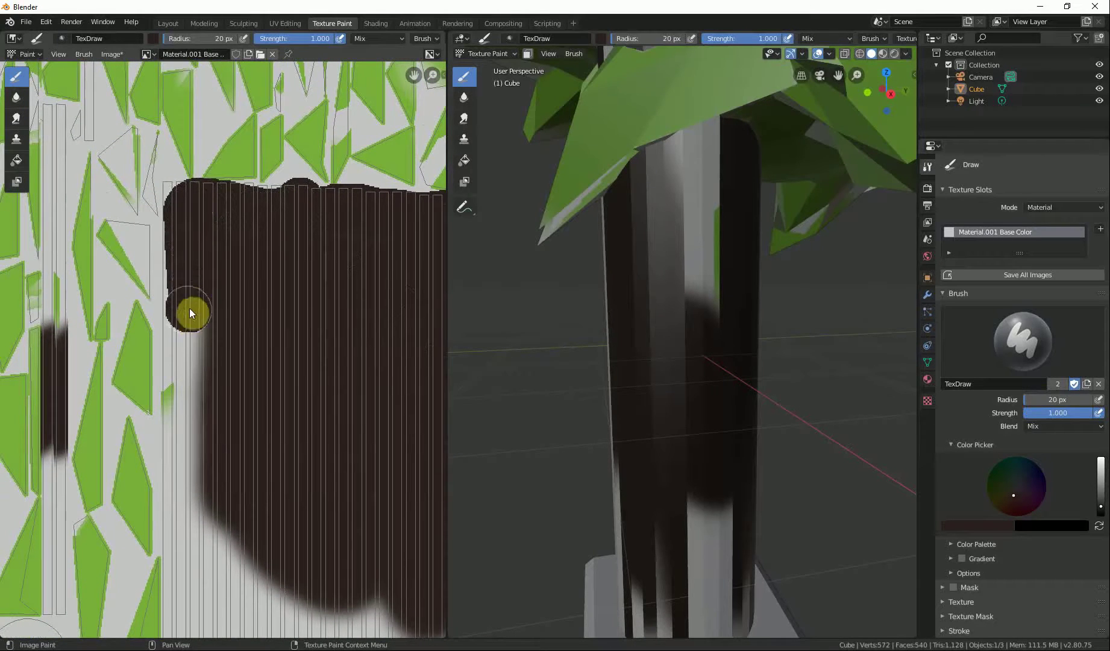
{"action": "left_click_drag", "start_coordinate": [181, 385], "coordinate": [194, 536]}
{"action": "mouse_move", "coordinate": [288, 330]}
{"action": "middle_mouse_down"}
{"action": "mouse_move", "coordinate": [250, 274]}
{"action": "mouse_move", "coordinate": [306, 127]}
{"action": "middle_mouse_up"}
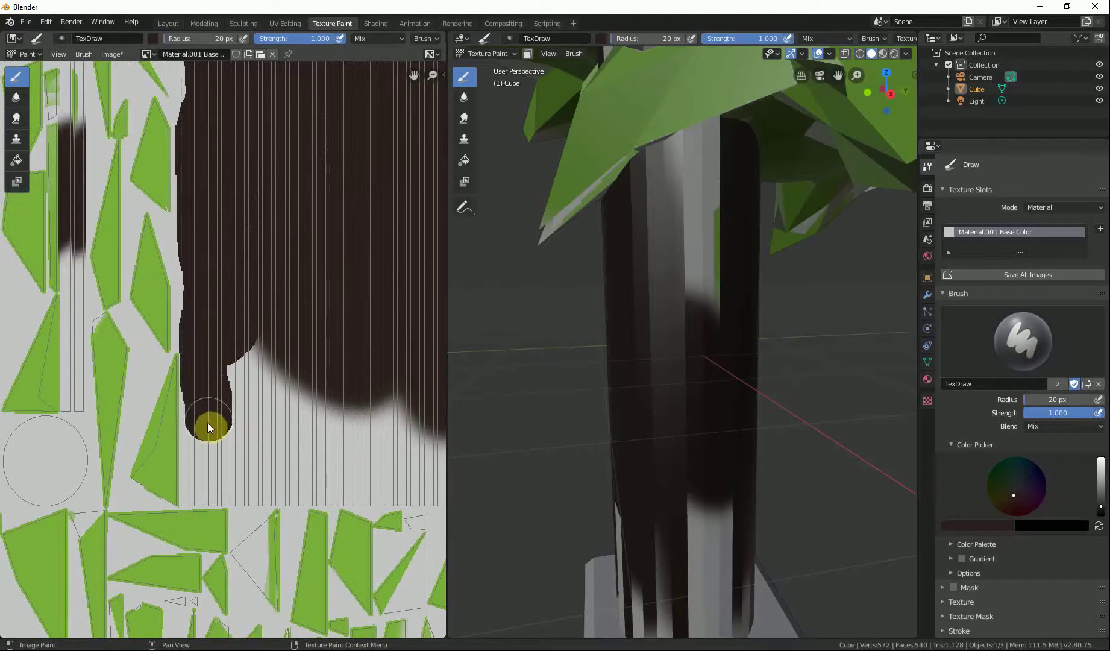
{"action": "mouse_move", "coordinate": [272, 495]}
{"action": "left_mouse_down"}
{"action": "mouse_move", "coordinate": [397, 484]}
{"action": "mouse_move", "coordinate": [235, 423]}
{"action": "left_mouse_up"}
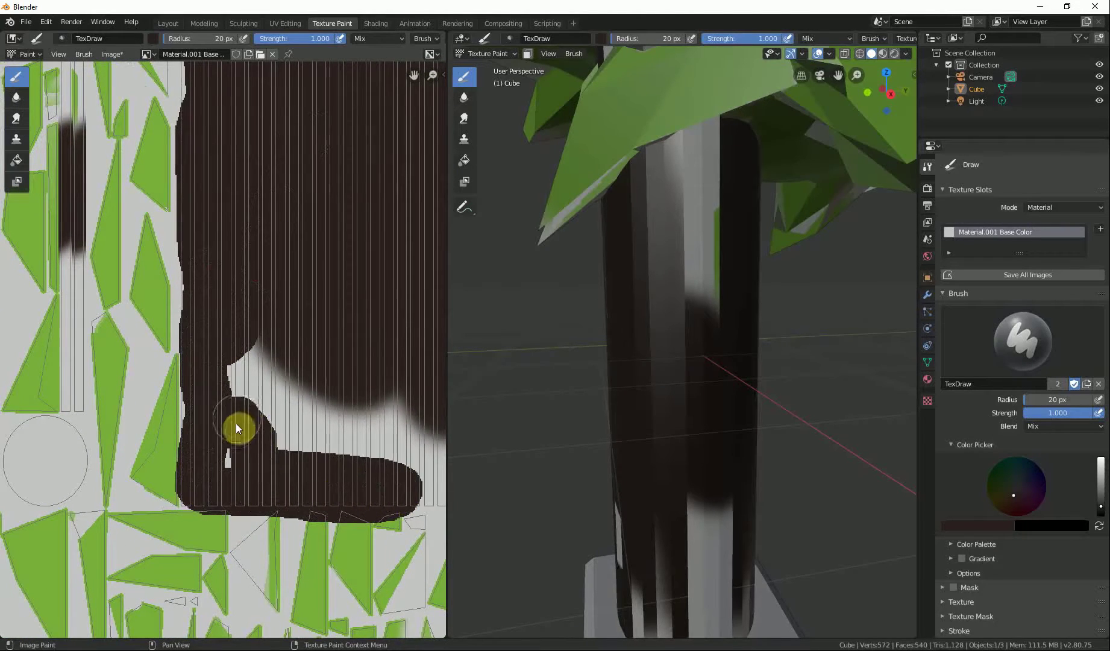
{"action": "mouse_move", "coordinate": [247, 375]}
{"action": "left_mouse_down"}
{"action": "mouse_move", "coordinate": [275, 421]}
{"action": "mouse_move", "coordinate": [391, 406]}
{"action": "left_mouse_up"}
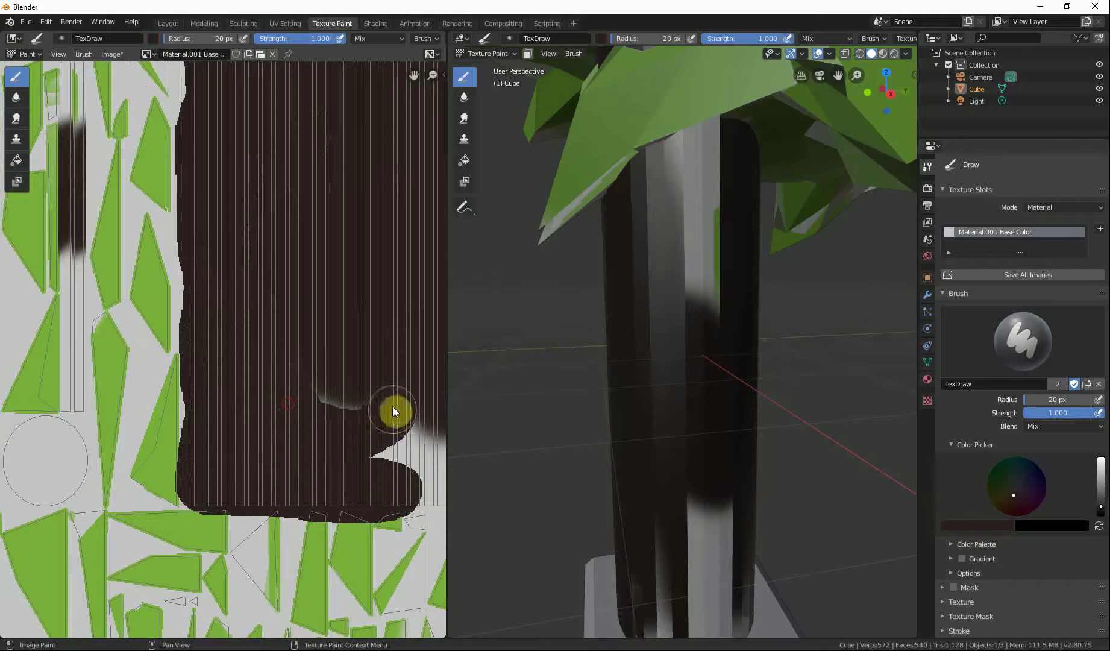
- Fill the remaining grey area at the lower right of the trunk strip block with dark brown
{"action": "scroll", "coordinate": [669, 362], "scroll_direction": "down", "scroll_amount": 4}
{"action": "mouse_move", "coordinate": [670, 361]}
{"action": "middle_mouse_down"}
{"action": "mouse_move", "coordinate": [673, 399]}
{"action": "mouse_move", "coordinate": [764, 365]}
{"action": "mouse_move", "coordinate": [676, 346]}
{"action": "middle_mouse_up"}
{"action": "middle_click_drag", "start_coordinate": [306, 385], "coordinate": [123, 367]}
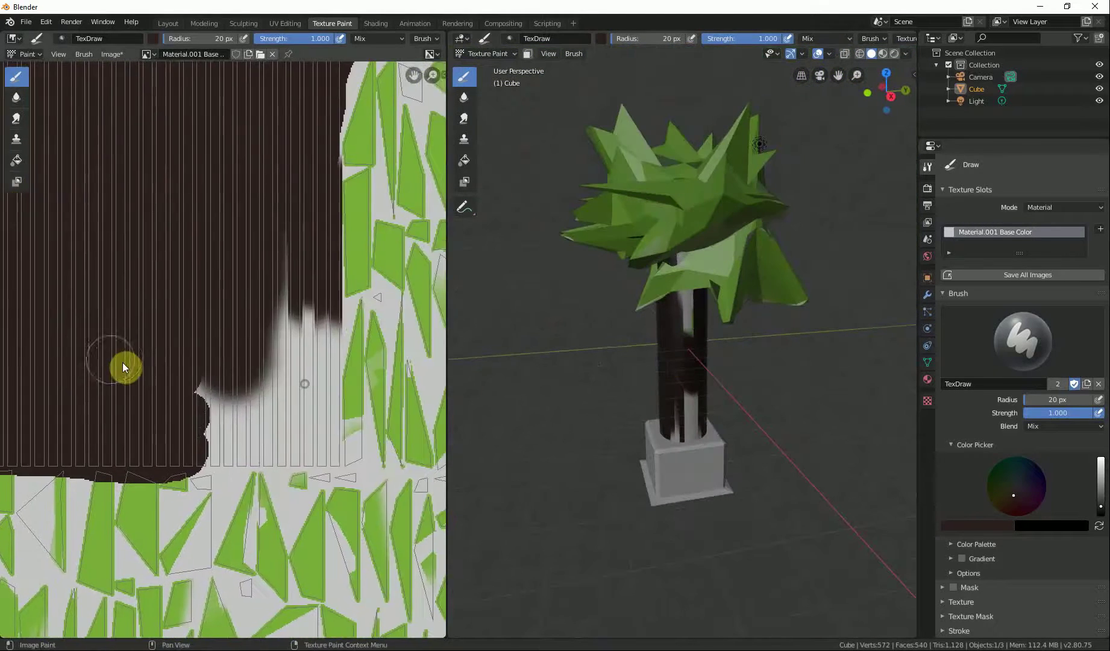
{"action": "scroll", "coordinate": [233, 454], "scroll_direction": "up", "scroll_amount": 1}
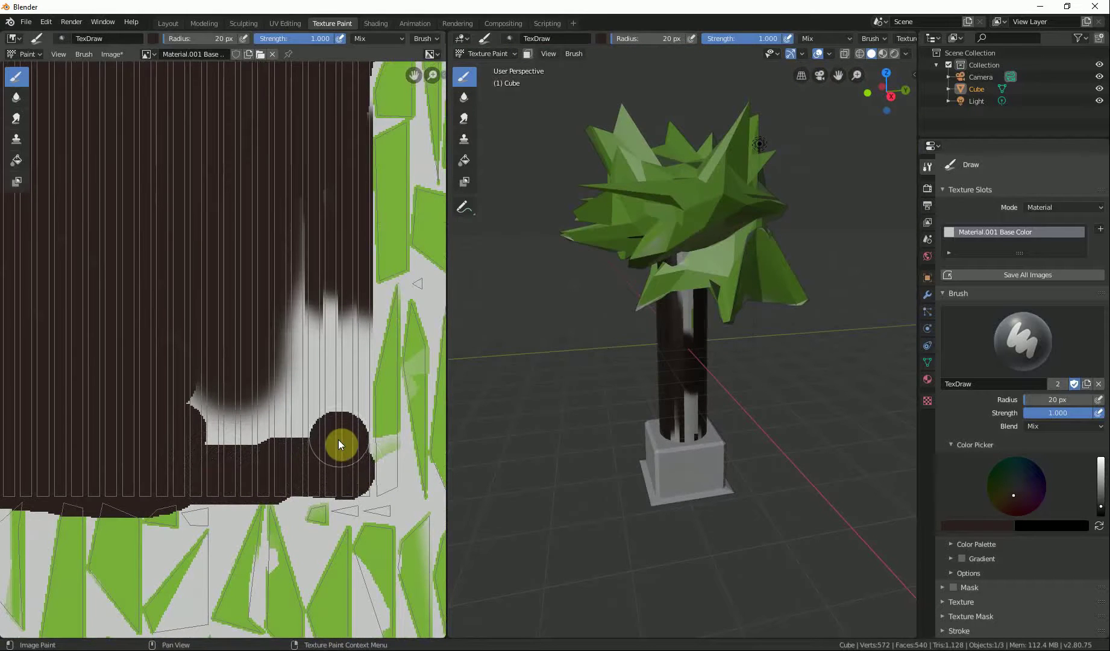
{"action": "left_click_drag", "start_coordinate": [346, 323], "coordinate": [293, 434]}
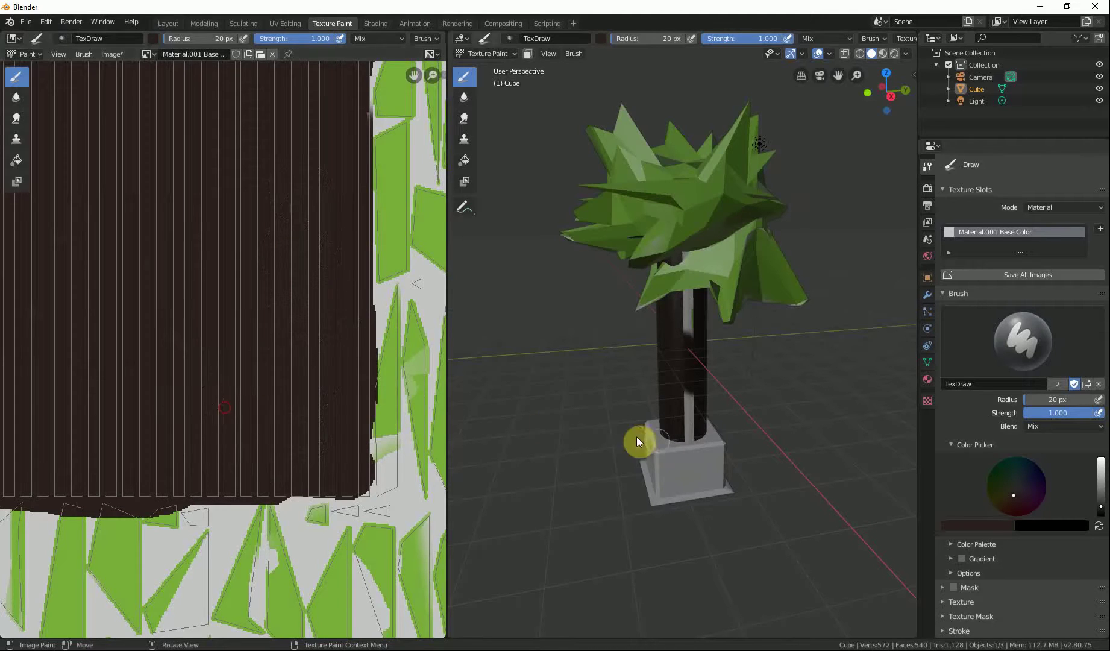
- Set the brush radius to 10 px and paint the pair of narrow trunk strips beside the block dark brown along their full length
{"action": "scroll", "coordinate": [555, 433], "scroll_direction": "down", "scroll_amount": 1}
{"action": "scroll", "coordinate": [235, 350], "scroll_direction": "down", "scroll_amount": 5}
{"action": "middle_click_drag", "start_coordinate": [236, 350], "coordinate": [7, 395]}
{"action": "scroll", "coordinate": [45, 322], "scroll_direction": "up", "scroll_amount": 6}
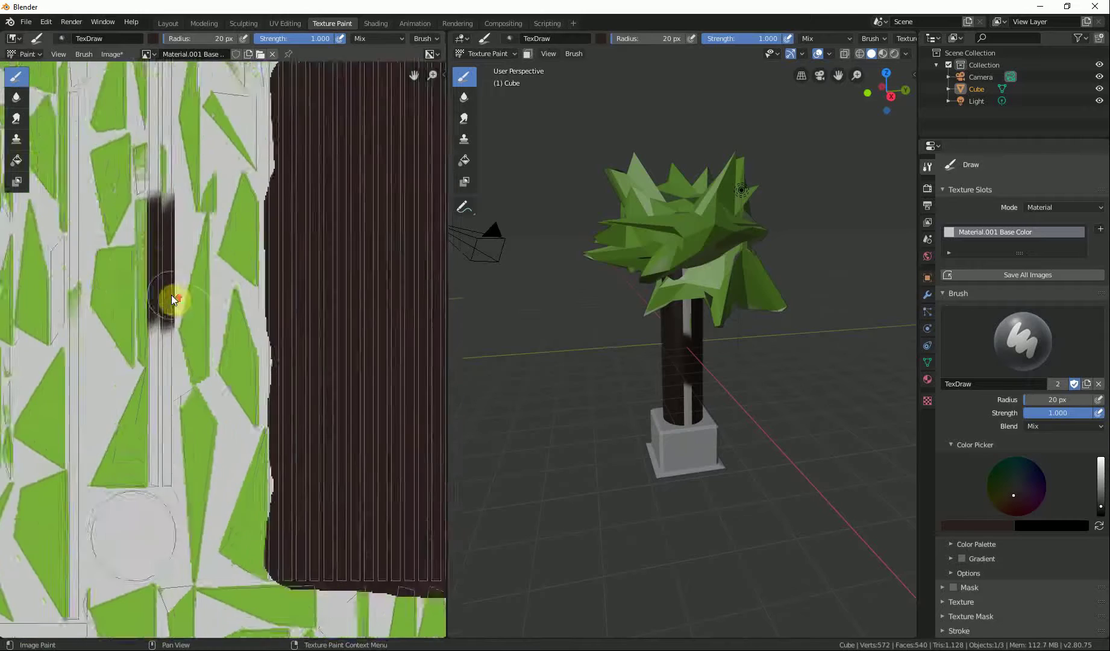
{"action": "middle_click_drag", "start_coordinate": [165, 335], "coordinate": [200, 337]}
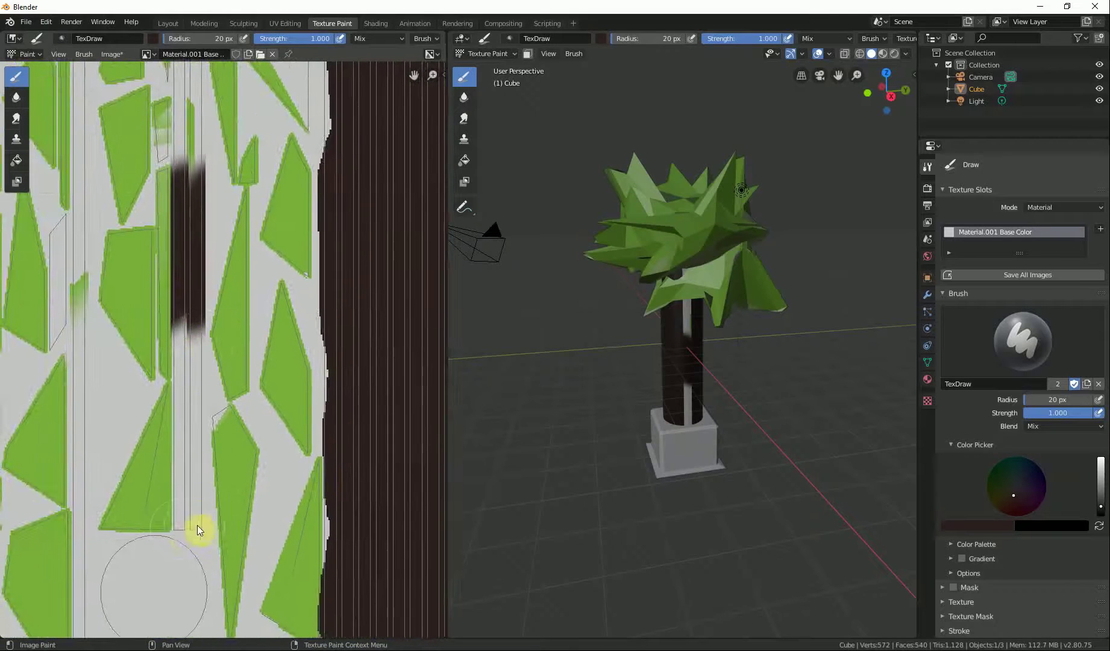
{"action": "left_click", "coordinate": [1043, 401]}
{"action": "type", "text": "10"}
{"action": "key", "text": "Return"}
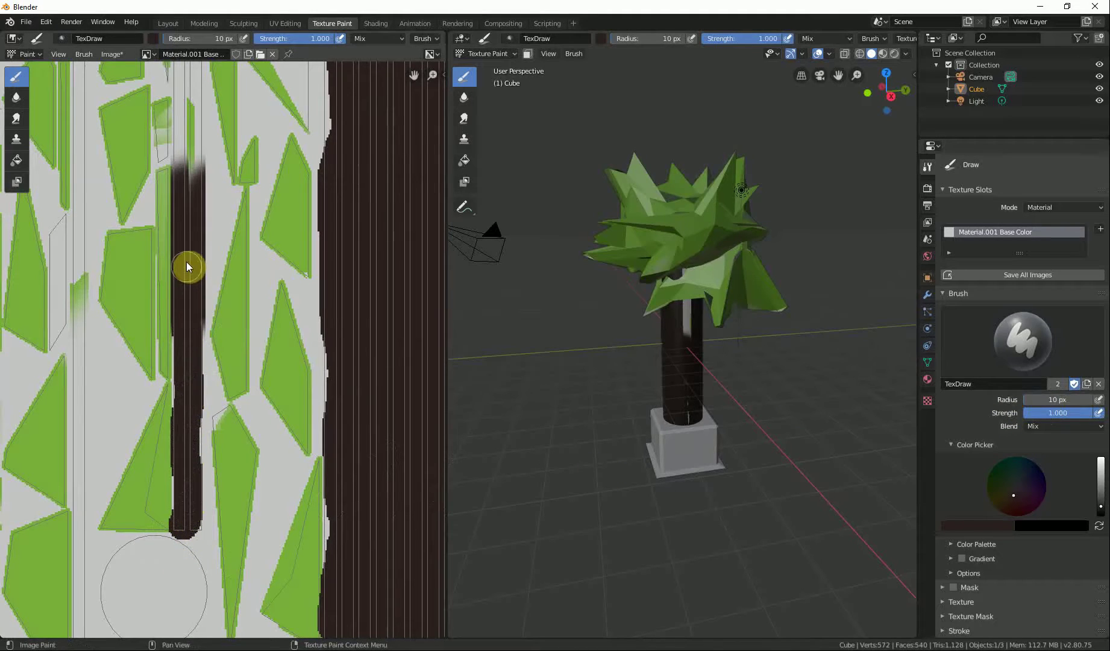
{"action": "scroll", "coordinate": [183, 235], "scroll_direction": "down", "scroll_amount": 1}
{"action": "middle_click_drag", "start_coordinate": [184, 235], "coordinate": [183, 518]}
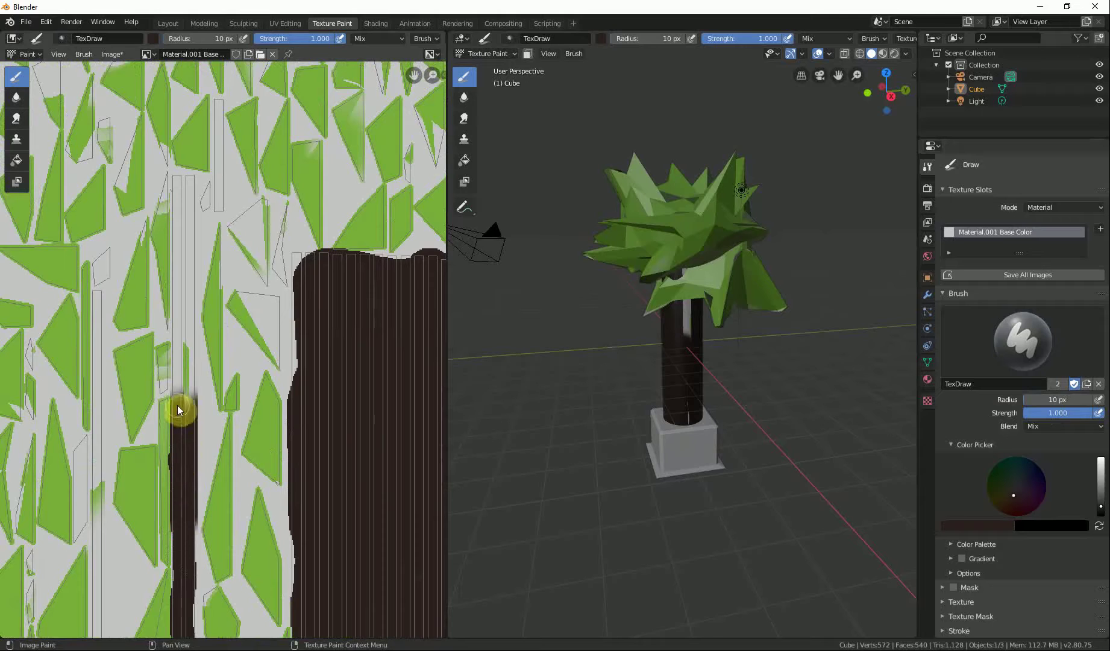
{"action": "left_click_drag", "start_coordinate": [180, 379], "coordinate": [184, 184]}
- Paint the partly brown single trunk strip farther left in the image dark brown along its full length
{"action": "middle_click_drag", "start_coordinate": [641, 438], "coordinate": [887, 404]}
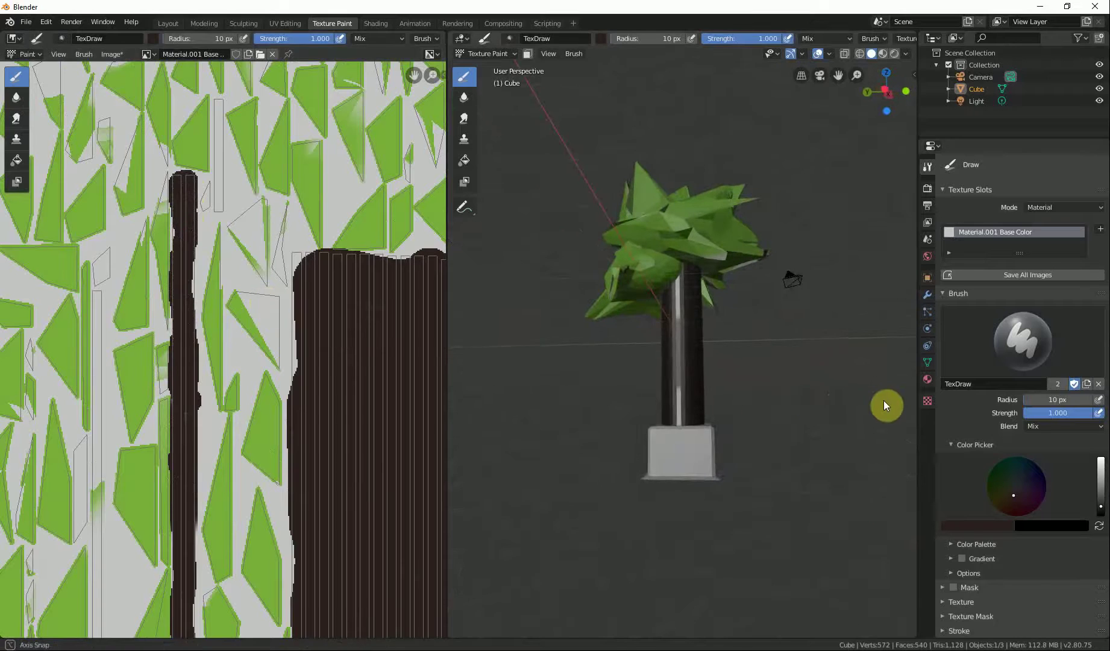
{"action": "scroll", "coordinate": [682, 413], "scroll_direction": "up", "scroll_amount": 5}
{"action": "middle_click_drag", "start_coordinate": [671, 500], "coordinate": [289, 455]}
{"action": "scroll", "coordinate": [288, 455], "scroll_direction": "down", "scroll_amount": 8}
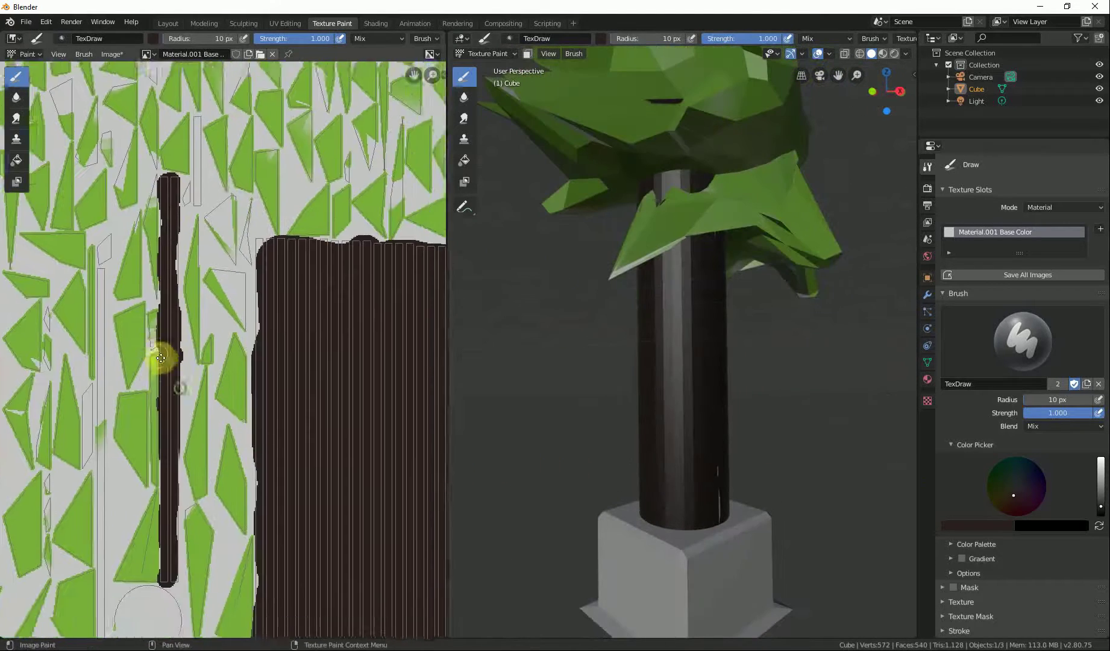
{"action": "scroll", "coordinate": [335, 464], "scroll_direction": "up", "scroll_amount": 8}
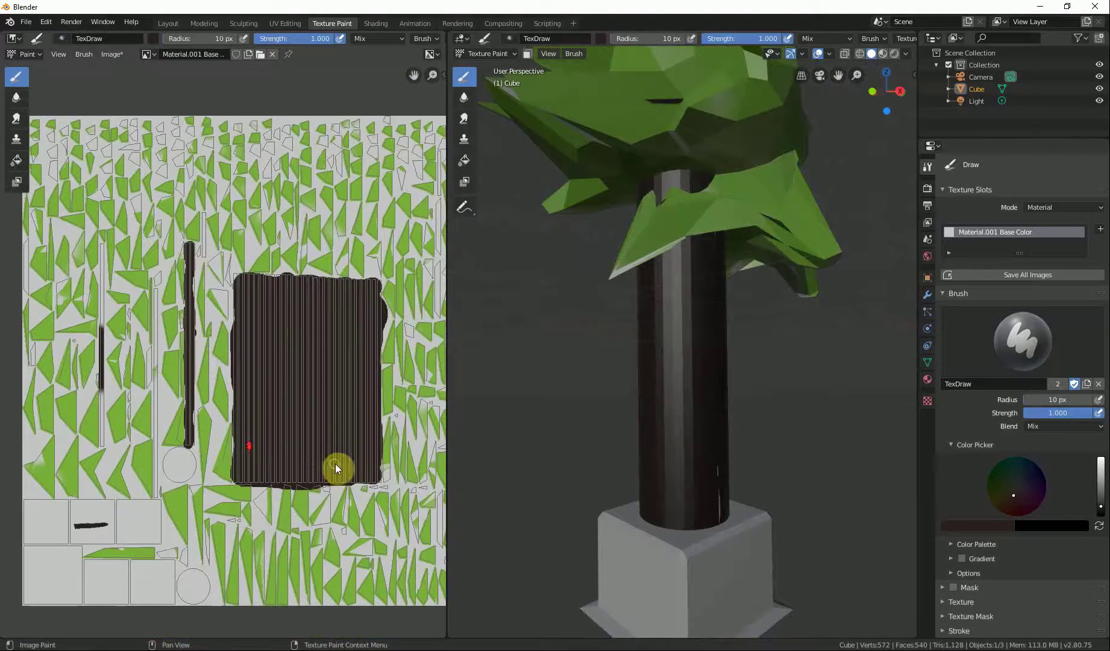
{"action": "middle_click_drag", "start_coordinate": [146, 511], "coordinate": [279, 523]}
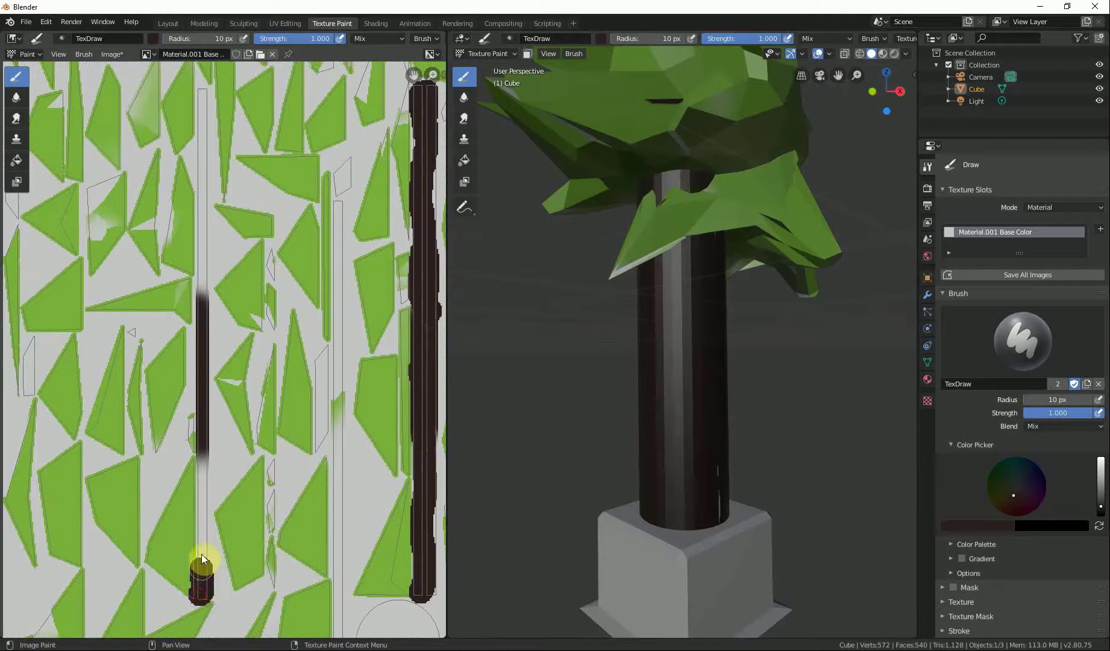
{"action": "left_click_drag", "start_coordinate": [205, 325], "coordinate": [208, 214]}
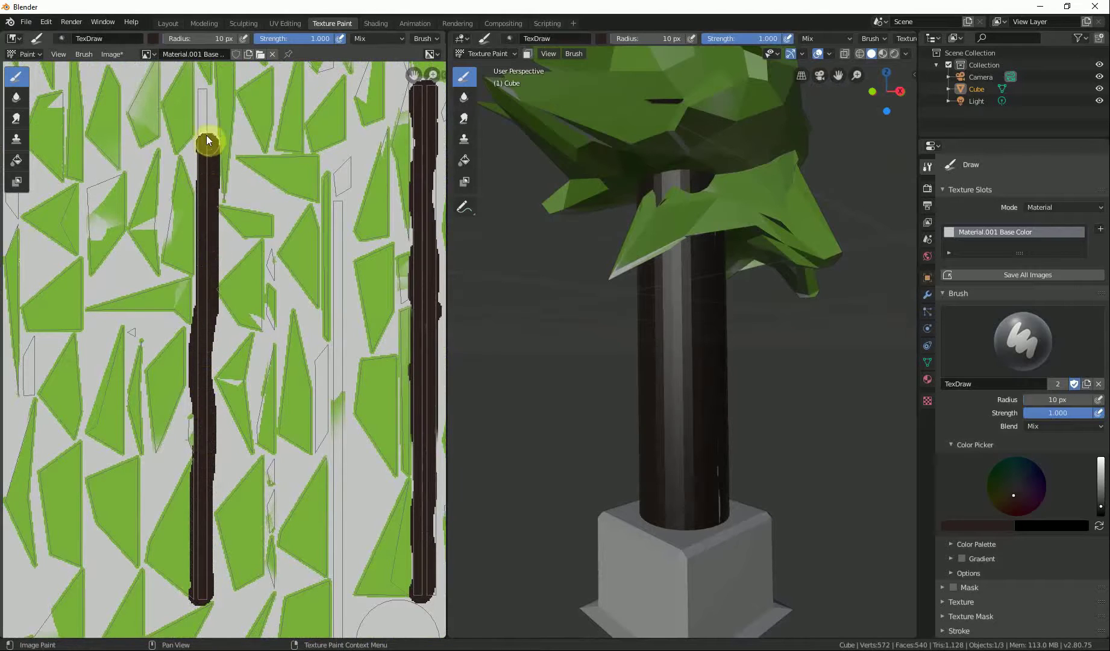
- Paint the last narrow trunk strip, between the two already painted ones, dark brown along its full length
{"action": "scroll", "coordinate": [641, 515], "scroll_direction": "down", "scroll_amount": 7}
{"action": "middle_click_drag", "start_coordinate": [641, 515], "coordinate": [854, 490]}
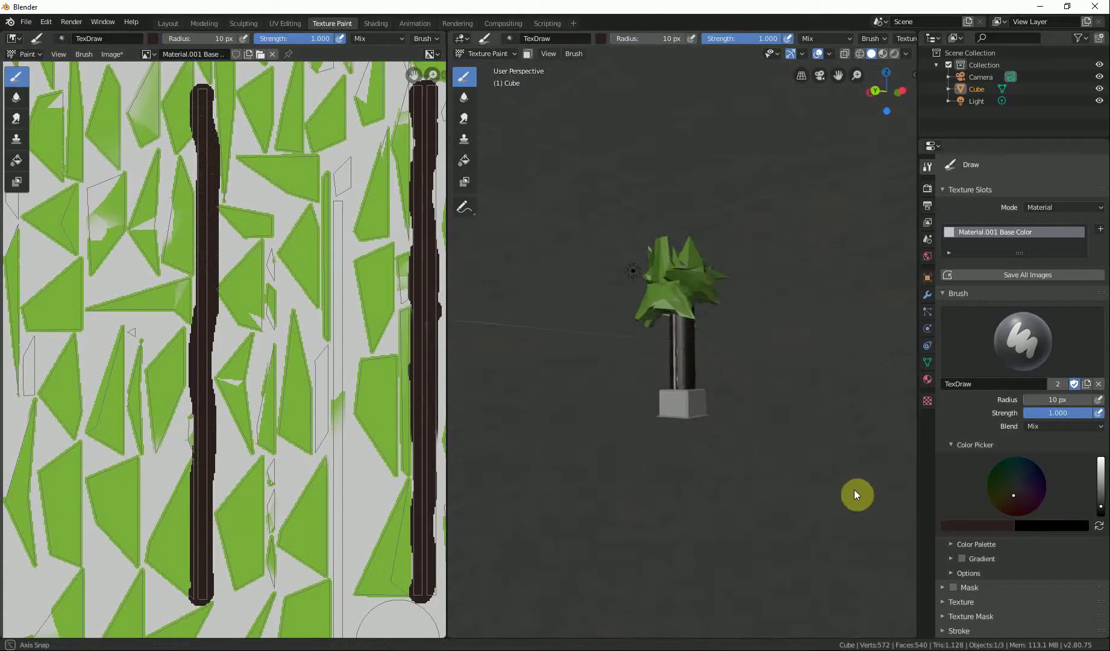
{"action": "scroll", "coordinate": [800, 424], "scroll_direction": "up", "scroll_amount": 4}
{"action": "middle_click_drag", "start_coordinate": [798, 422], "coordinate": [833, 428]}
{"action": "scroll", "coordinate": [266, 416], "scroll_direction": "down", "scroll_amount": 1}
{"action": "middle_click_drag", "start_coordinate": [341, 489], "coordinate": [329, 421]}
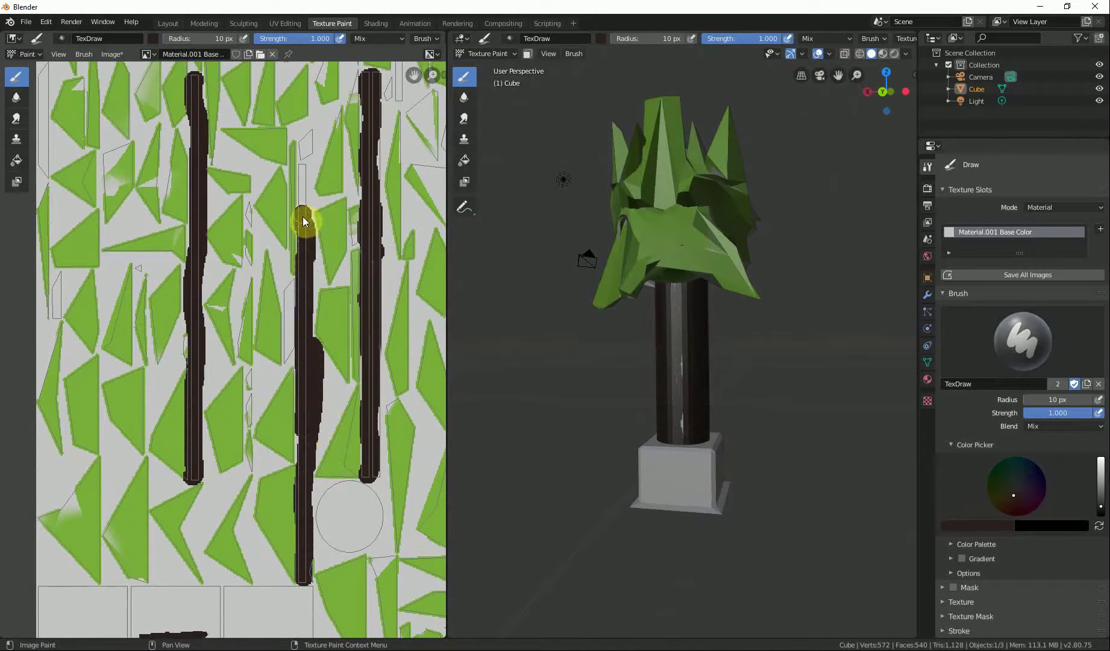
{"action": "middle_click_drag", "start_coordinate": [615, 398], "coordinate": [545, 403]}
{"action": "scroll", "coordinate": [662, 440], "scroll_direction": "down", "scroll_amount": 5}
{"action": "scroll", "coordinate": [604, 347], "scroll_direction": "up", "scroll_amount": 4}
{"action": "middle_click_drag", "start_coordinate": [607, 369], "coordinate": [634, 331]}
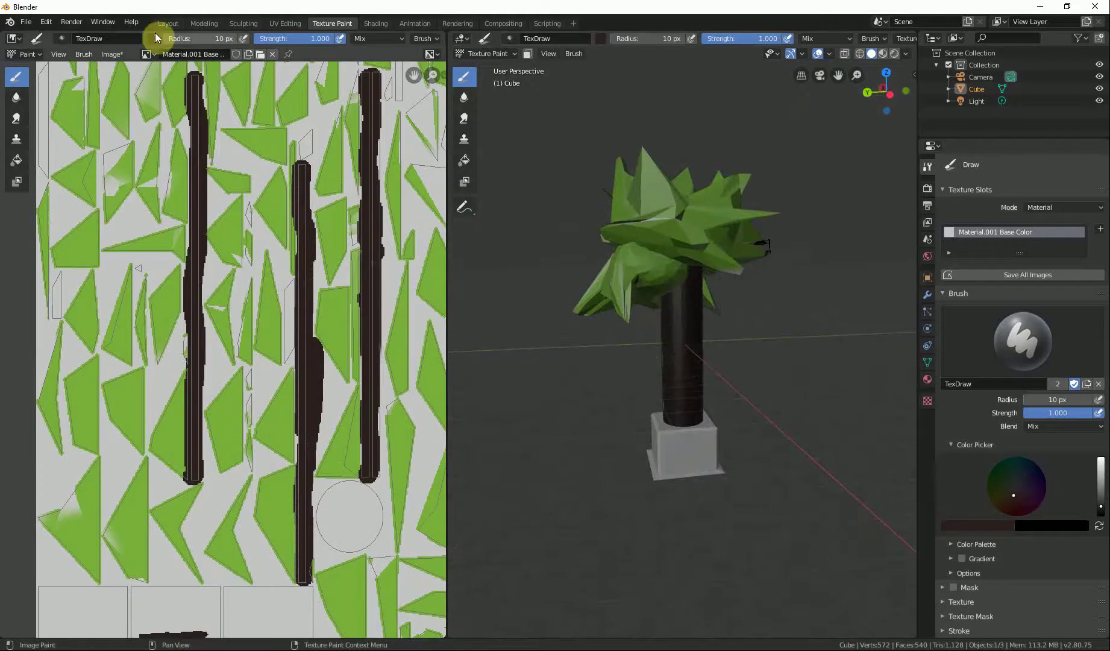
- Save the painted base colour image as TreeTexture.png in the folder C:\Cade\Z_Tutorials\BlenderTutorial\Objects
{"action": "left_click", "coordinate": [111, 54]}
{"action": "left_click", "coordinate": [151, 164]}
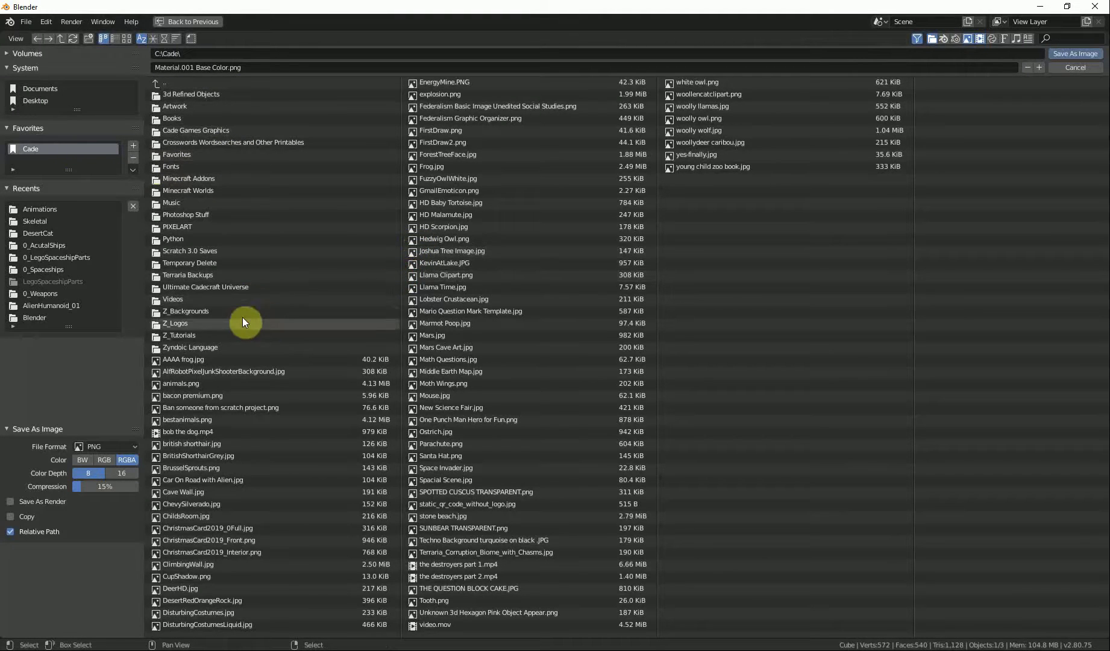
{"action": "double_click", "coordinate": [216, 337]}
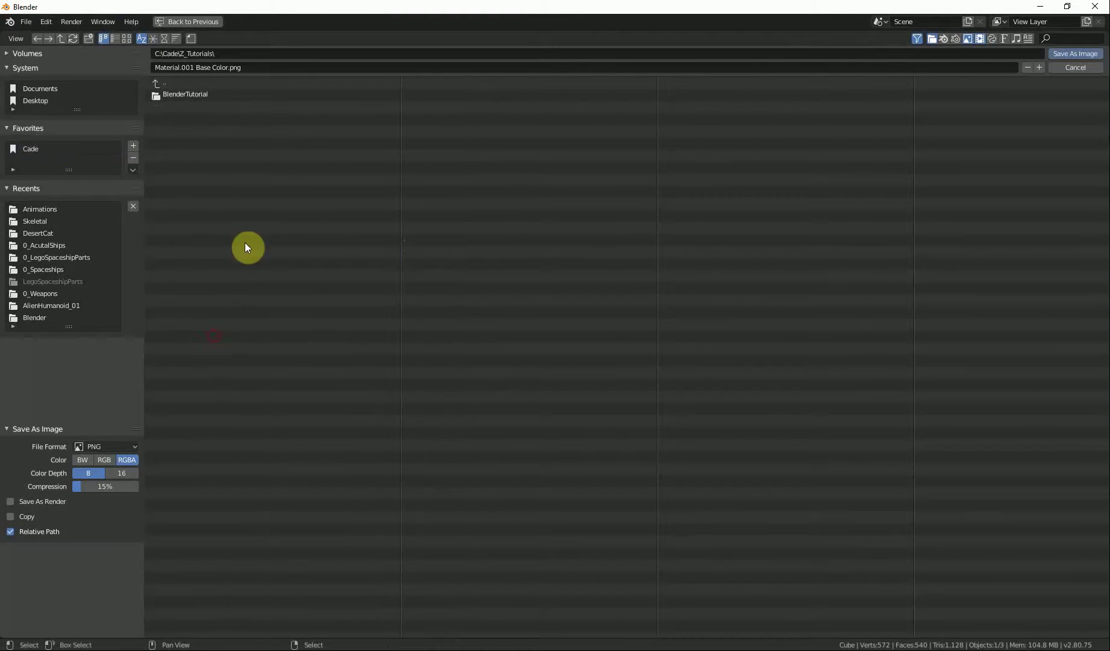
{"action": "double_click", "coordinate": [219, 95]}
{"action": "double_click", "coordinate": [191, 95]}
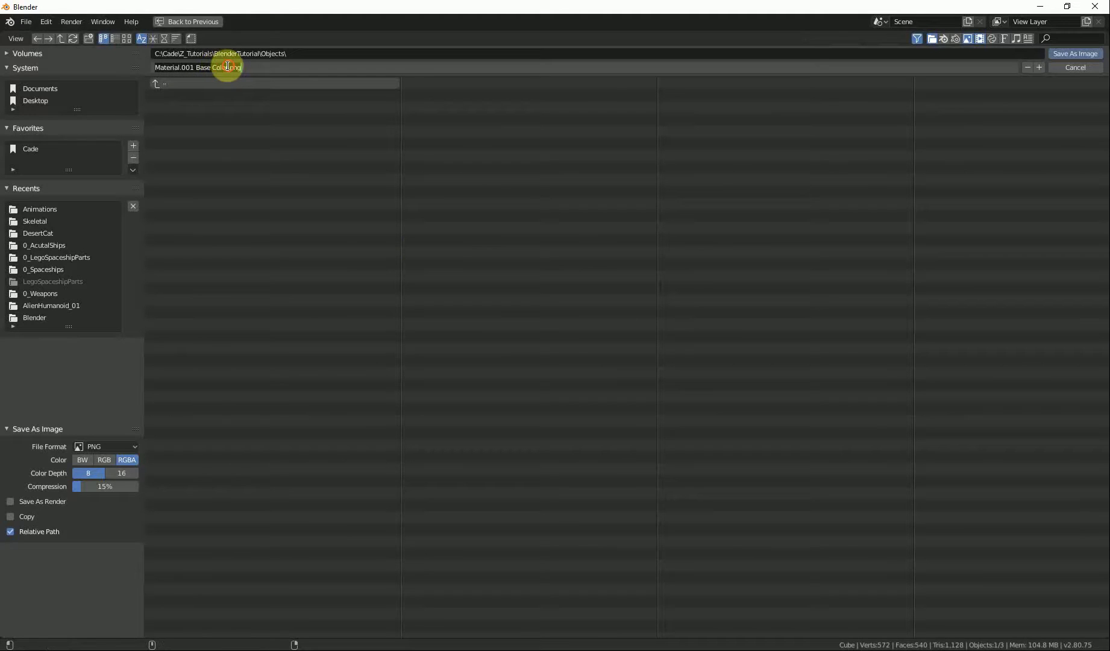
{"action": "left_click", "coordinate": [155, 69]}
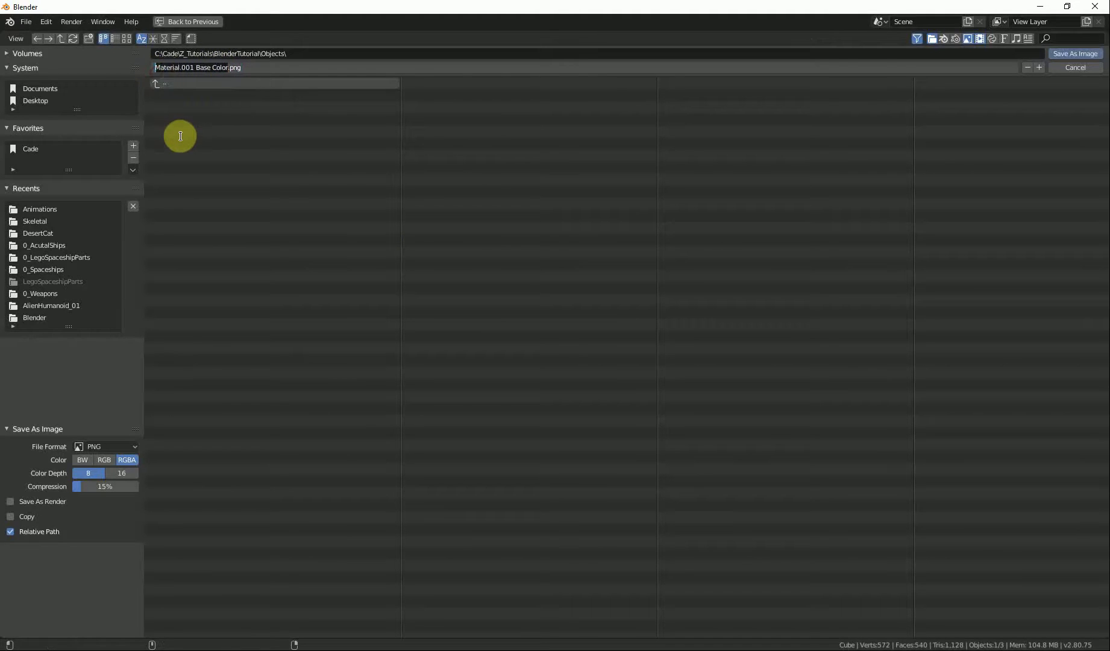
{"action": "type", "text": "TreeTexture"}
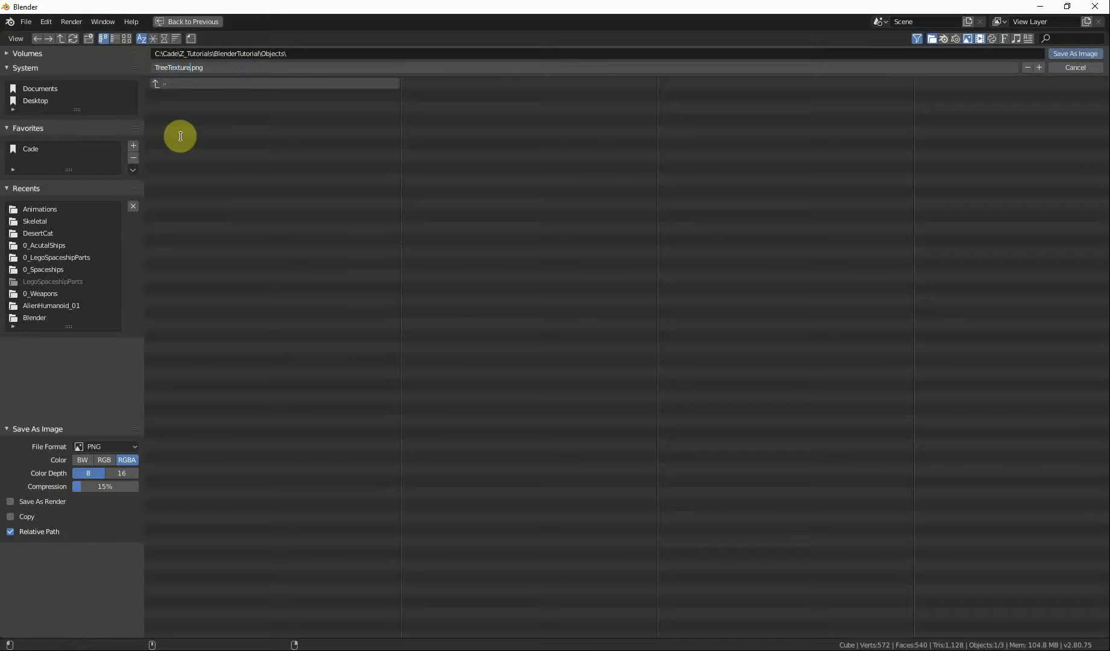
{"action": "key", "text": "Return"}
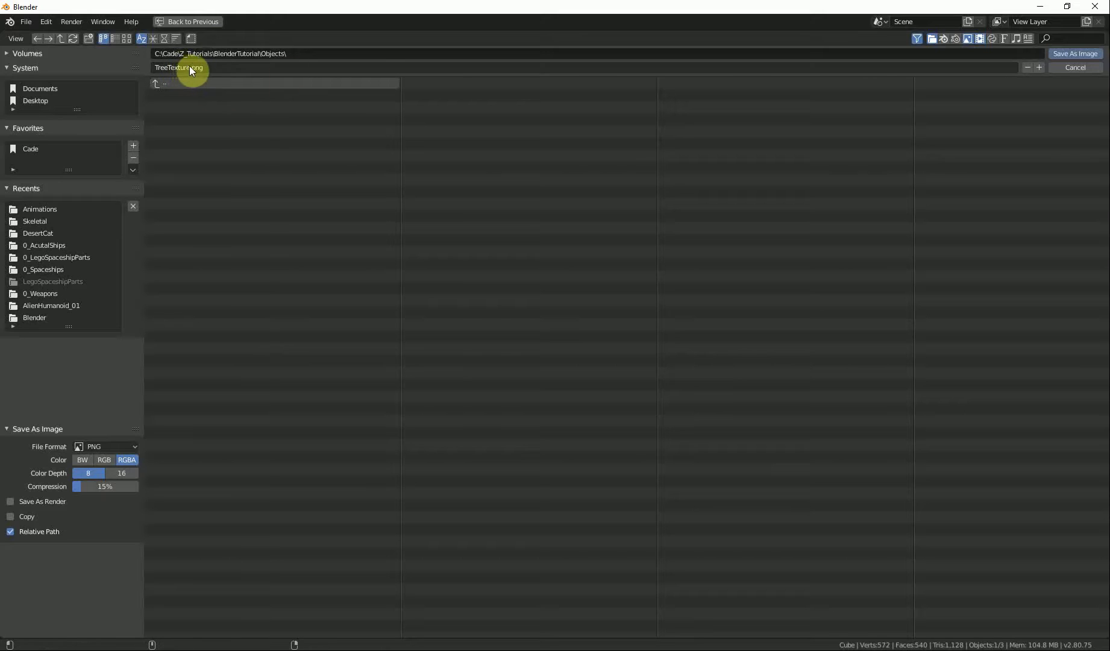
{"action": "left_click", "coordinate": [1083, 55]}
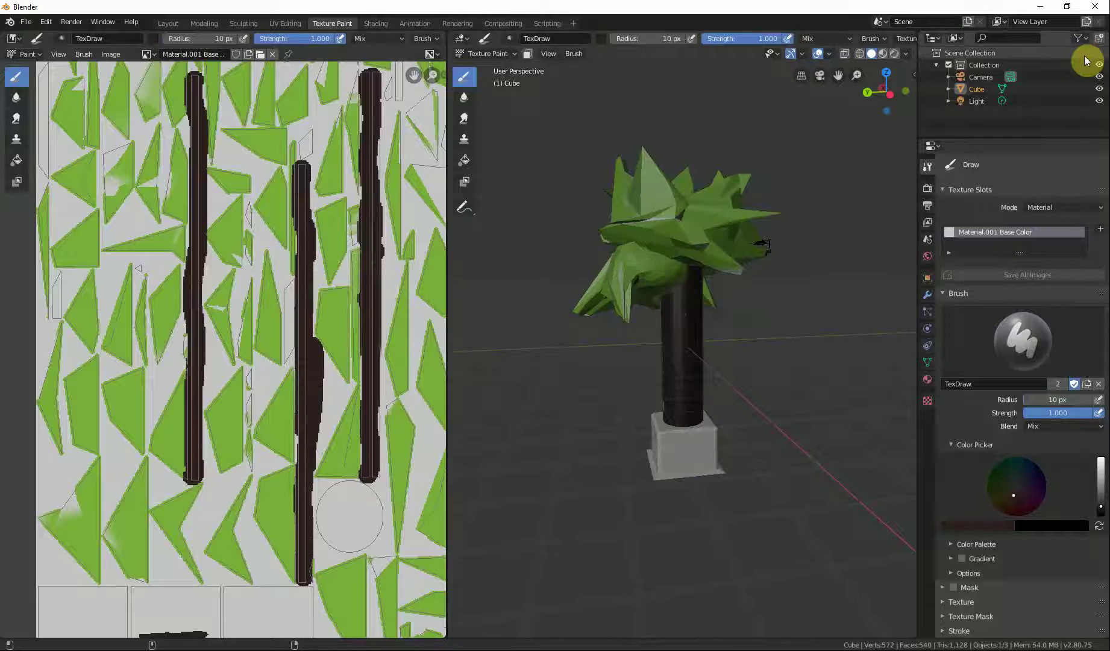
{"action": "scroll", "coordinate": [283, 277], "scroll_direction": "down", "scroll_amount": 4}
{"action": "middle_click_drag", "start_coordinate": [290, 344], "coordinate": [211, 377]}
{"action": "scroll", "coordinate": [175, 369], "scroll_direction": "up", "scroll_amount": 1}
{"action": "scroll", "coordinate": [232, 358], "scroll_direction": "down", "scroll_amount": 1}
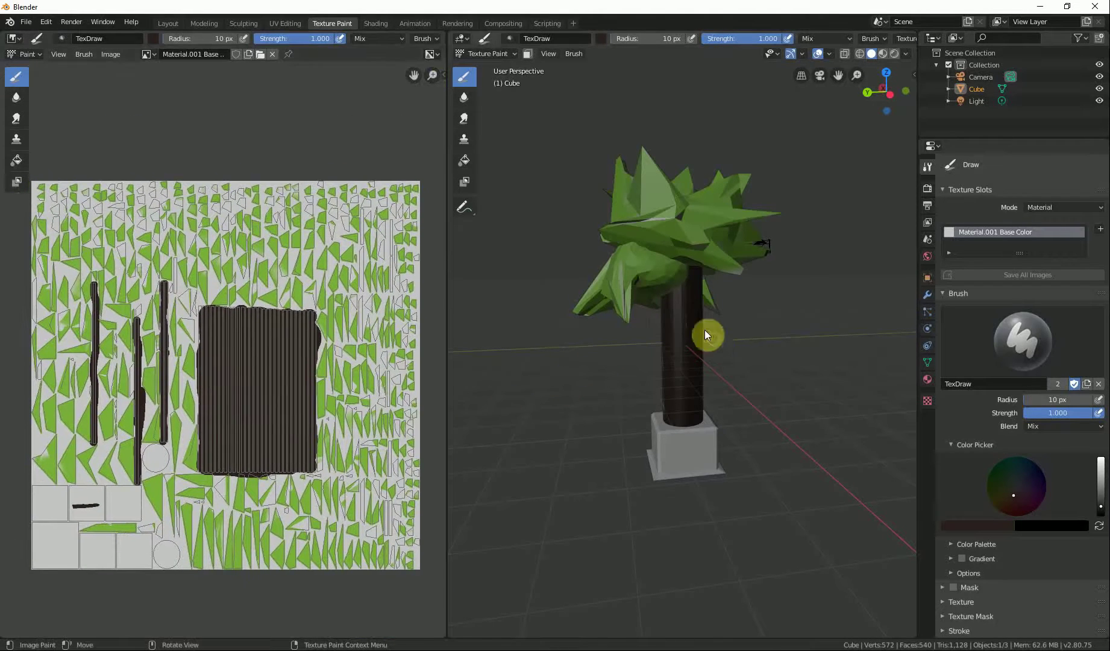
- Export the tree model in FBX format as TreeMesh.fbx to the folder C:\Cade\Z_Tutorials\BlenderTutorial\Objects
{"action": "left_click", "coordinate": [26, 22]}
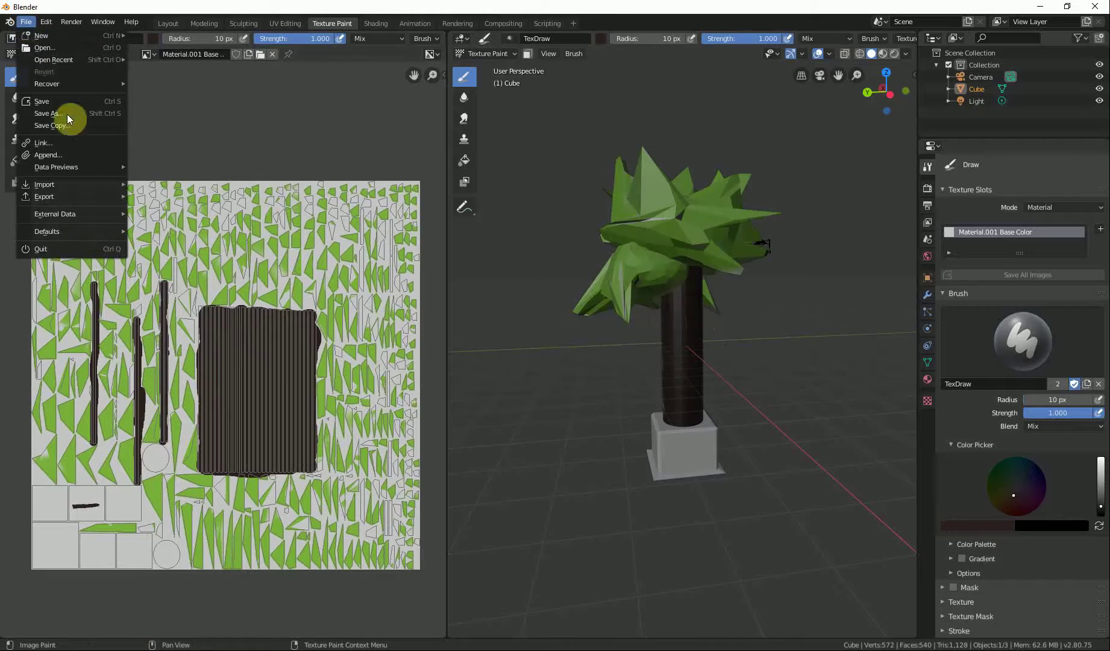
{"action": "mouse_move", "coordinate": [78, 197]}
{"action": "left_click", "coordinate": [178, 218]}
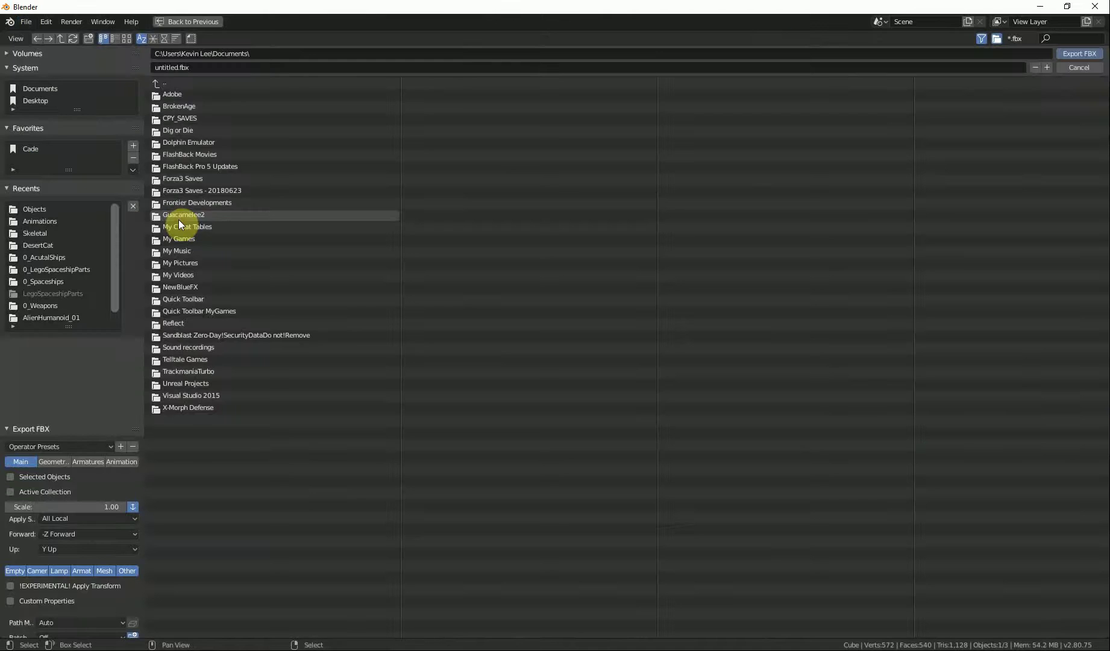
{"action": "left_click", "coordinate": [72, 151]}
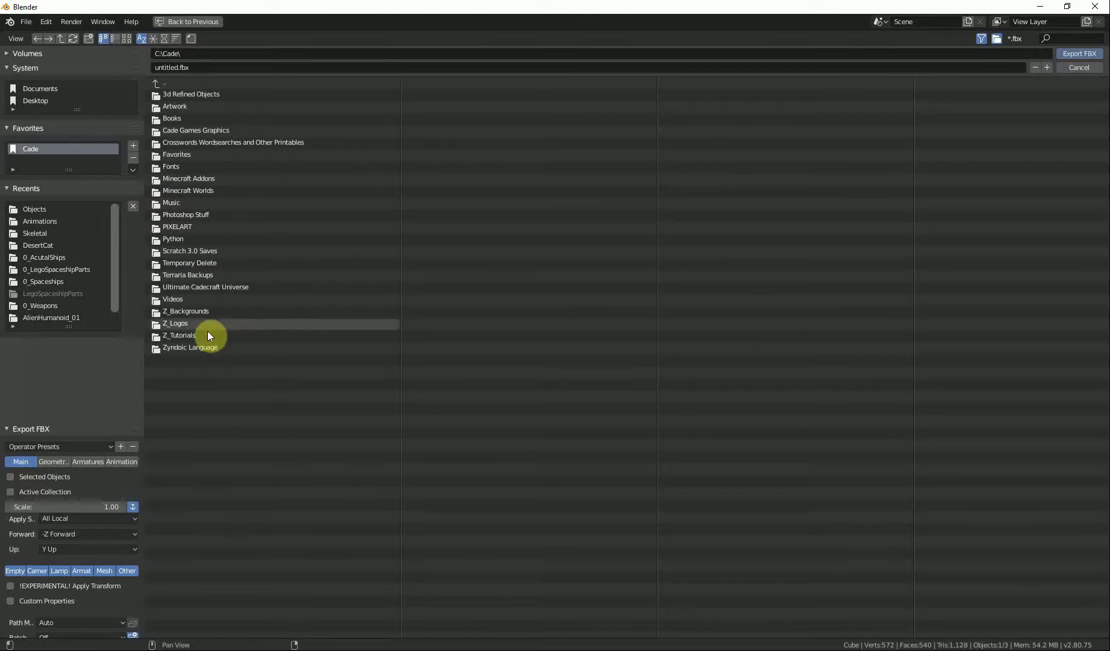
{"action": "double_click", "coordinate": [197, 335]}
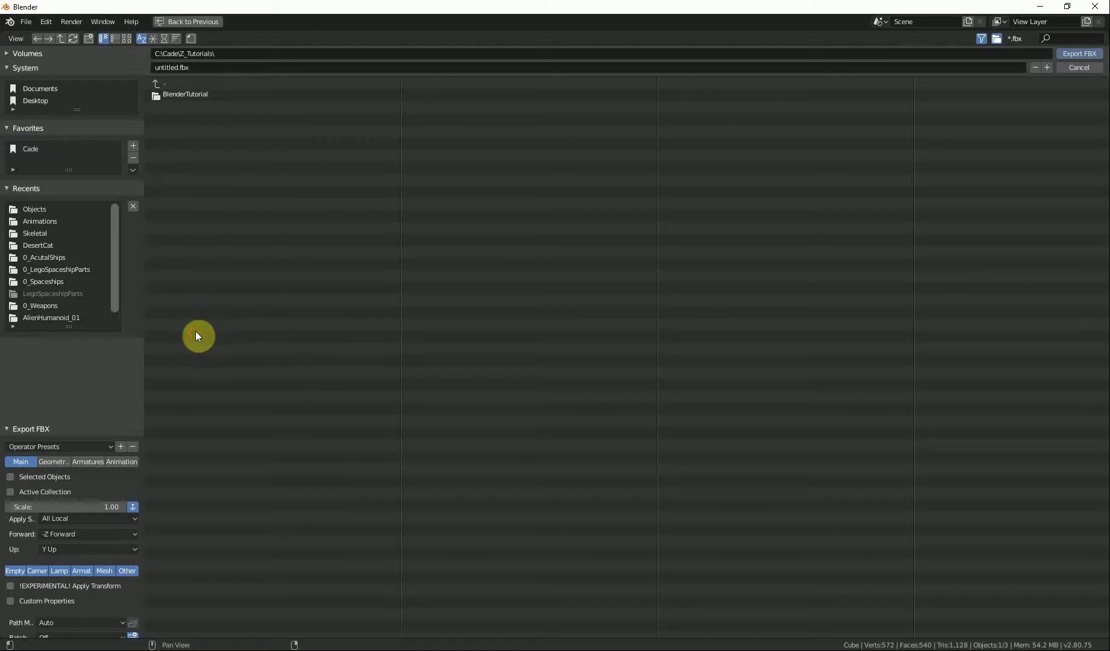
{"action": "double_click", "coordinate": [189, 93]}
{"action": "double_click", "coordinate": [189, 94]}
{"action": "left_click", "coordinate": [176, 67]}
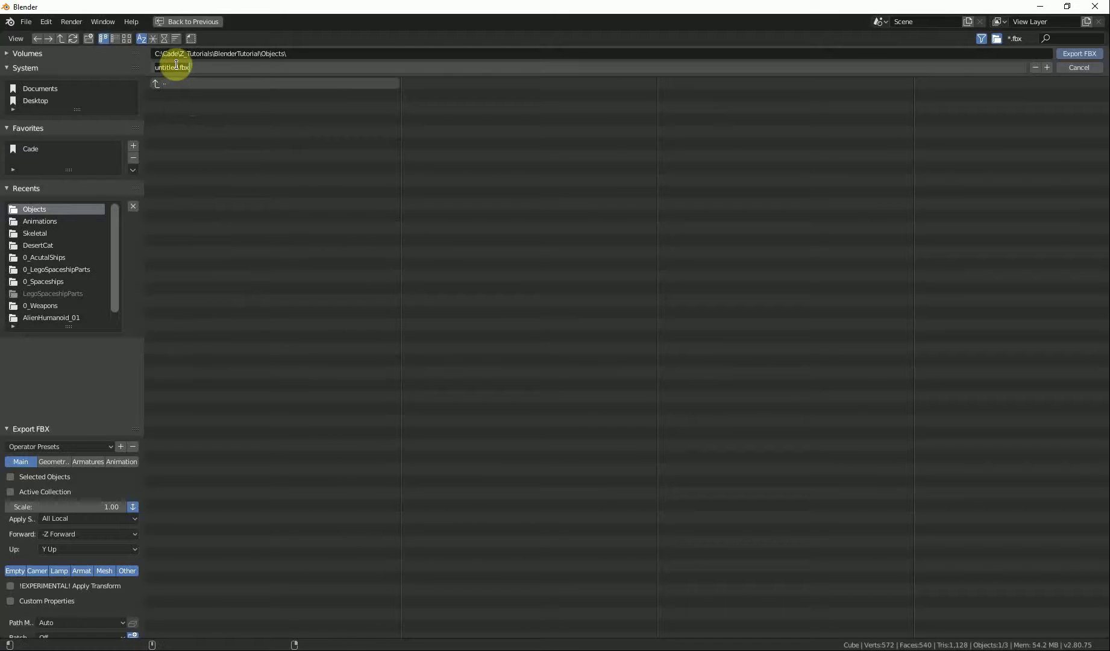
{"action": "double_click", "coordinate": [176, 66]}
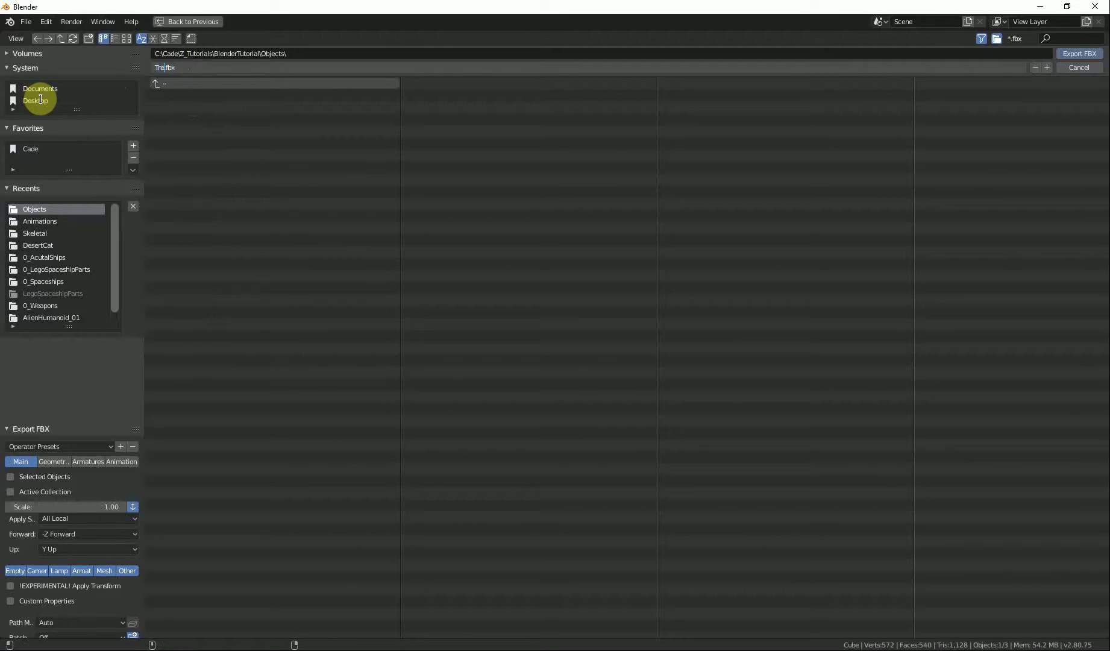
{"action": "key", "text": "Return"}
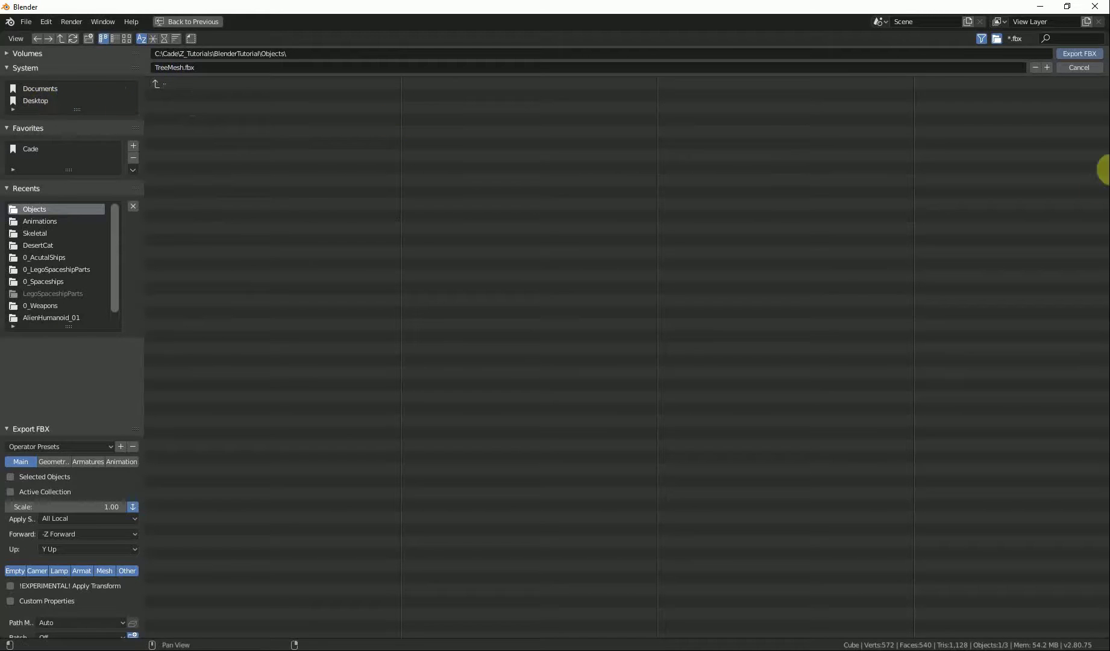
{"action": "left_click", "coordinate": [1069, 54]}
- Switch to XYplorer, check the exported files in the Objects folder, view TreeTexture.png, close the image and return to Blender
{"action": "key", "text": "alt+Tab"}
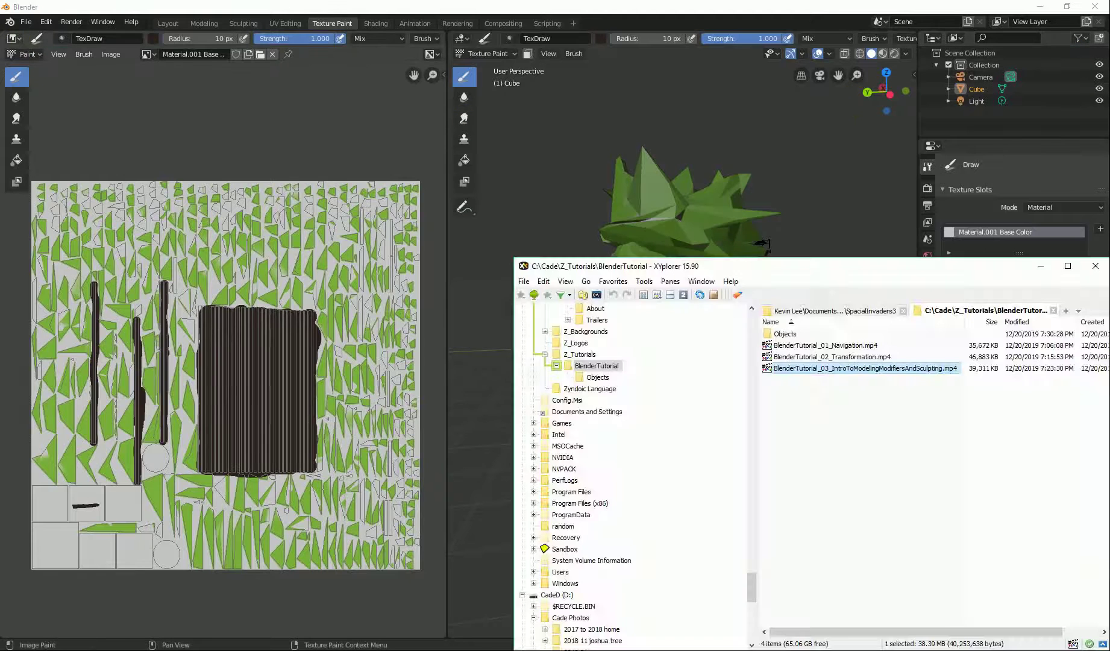
{"action": "double_click", "coordinate": [785, 333]}
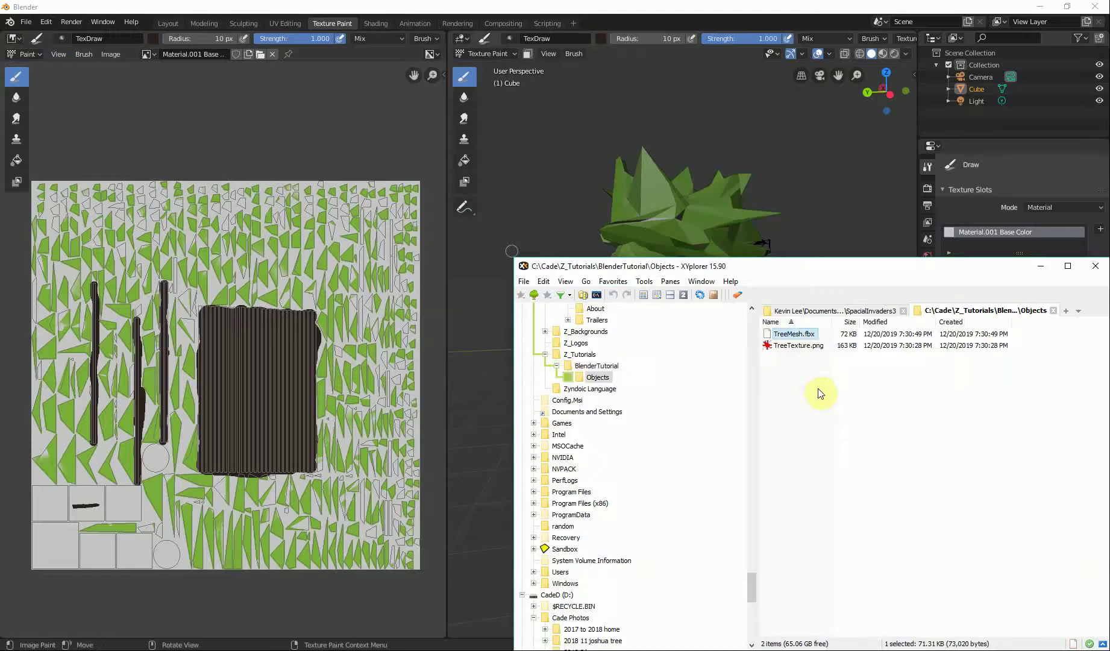
{"action": "double_click", "coordinate": [805, 346]}
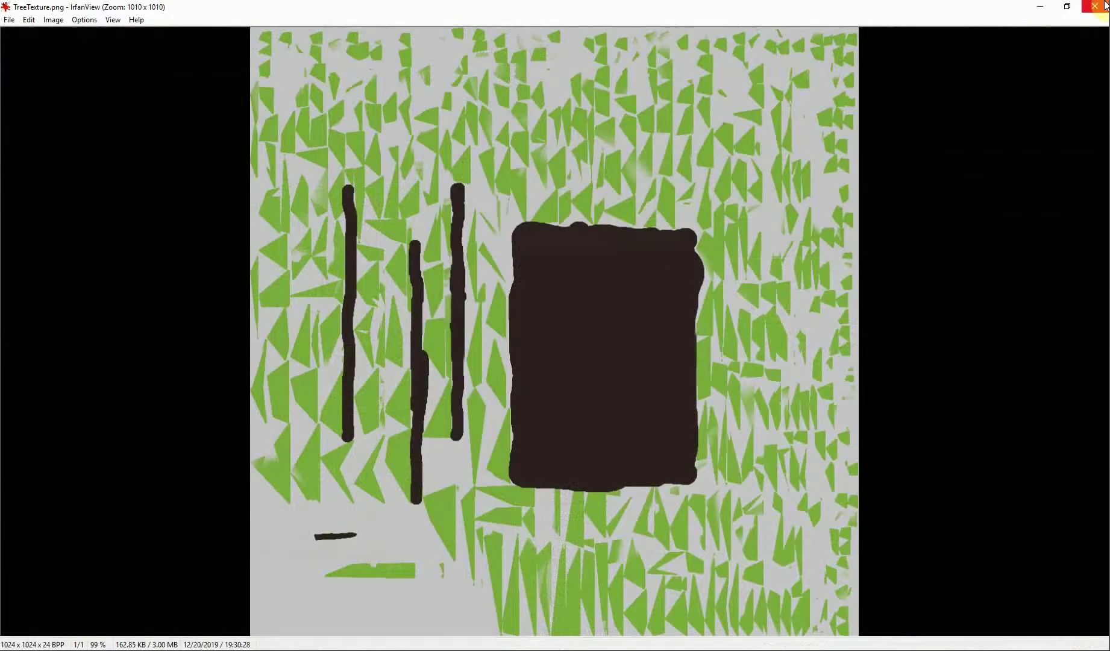
{"action": "left_click", "coordinate": [1106, 6]}
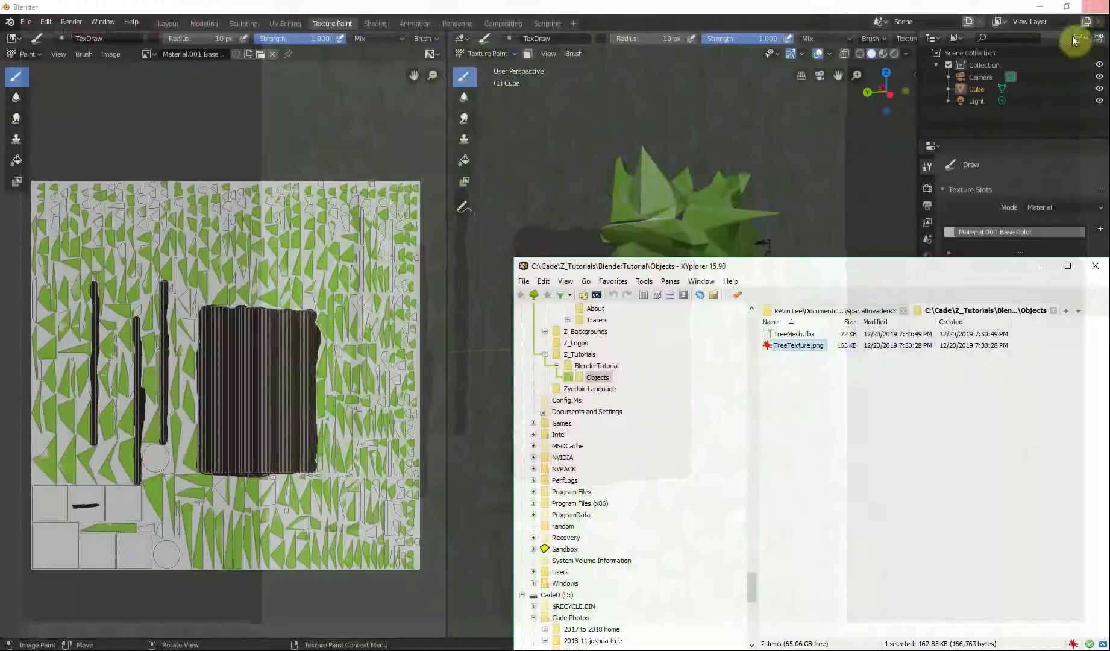
{"action": "left_click", "coordinate": [1072, 35]}
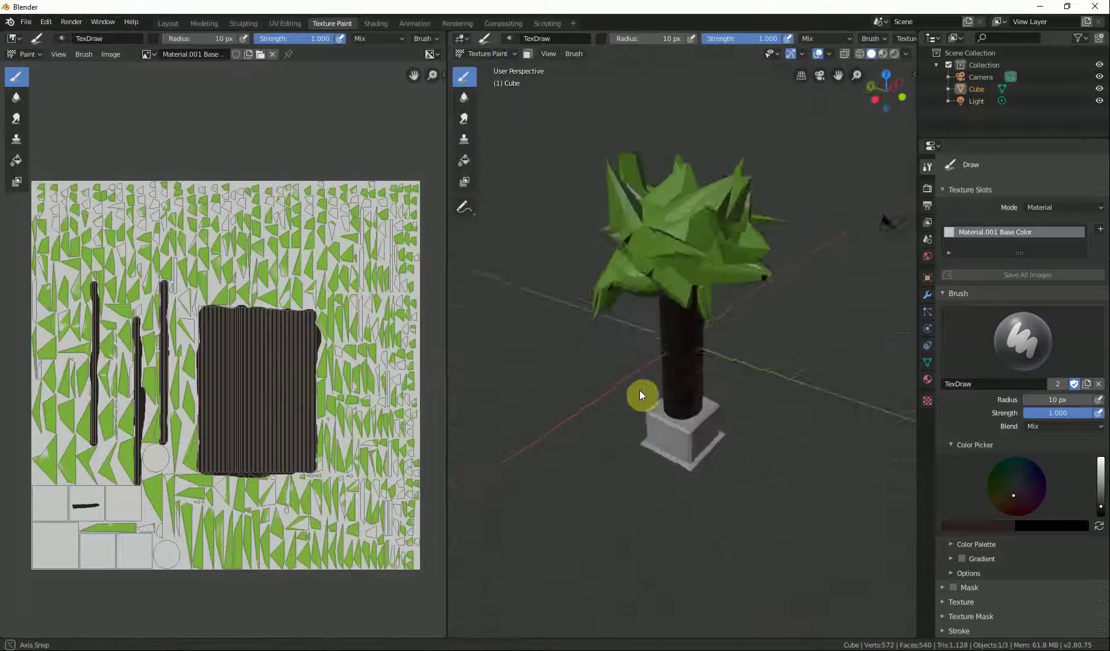